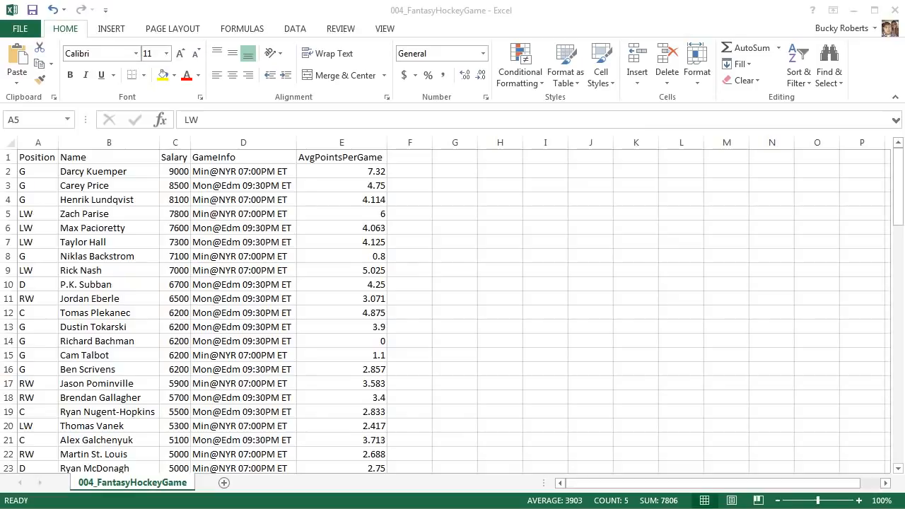
- Examine the player rows and the AvgPointsPerGame values in the spreadsheet
{"action": "key", "text": "shift+space"}
{"action": "left_click", "coordinate": [359, 173]}
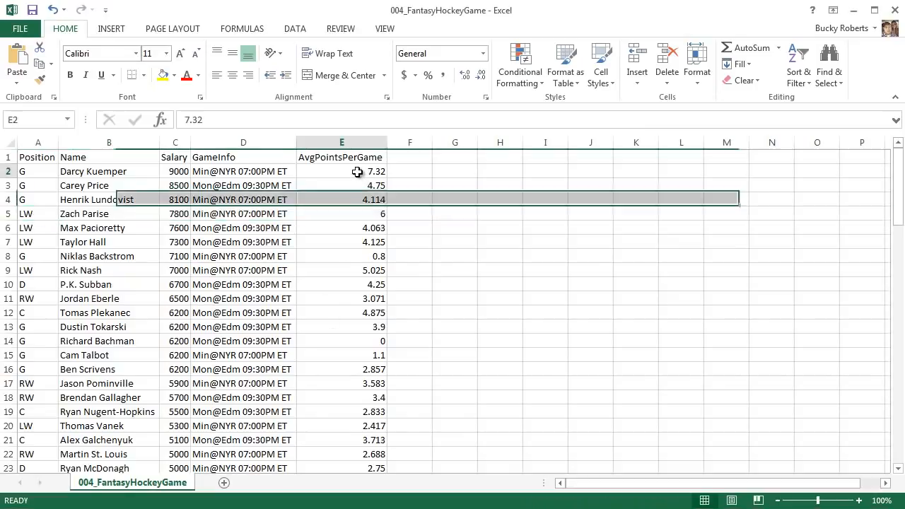
{"action": "left_click", "coordinate": [357, 184]}
{"action": "left_click", "coordinate": [358, 200]}
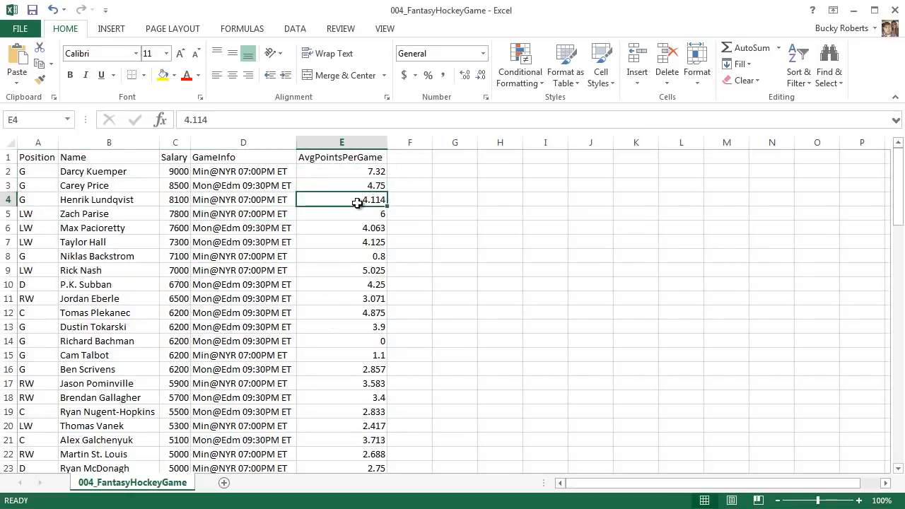
{"action": "left_click", "coordinate": [409, 160]}
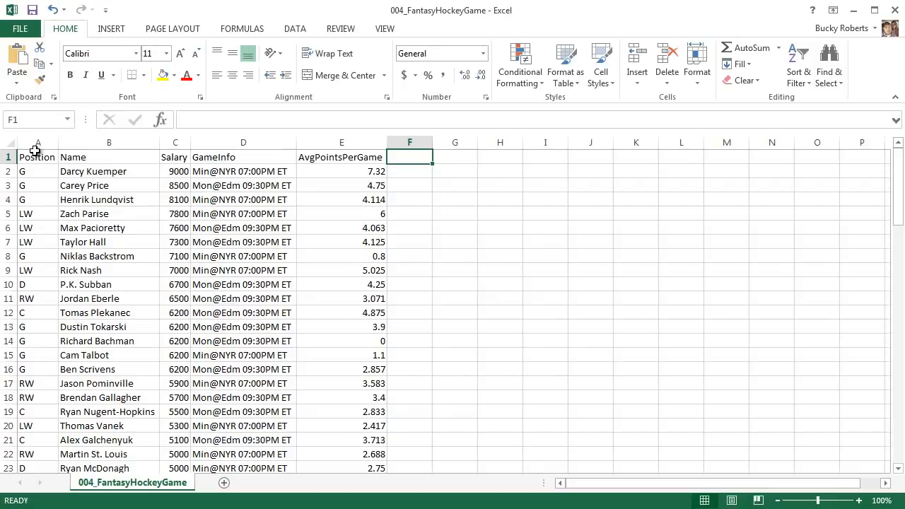
- Switch to the browser and view the forum page linking the 004_FantasyHockeyGame.csv example file
{"action": "left_click_drag", "start_coordinate": [897, 191], "coordinate": [889, 174]}
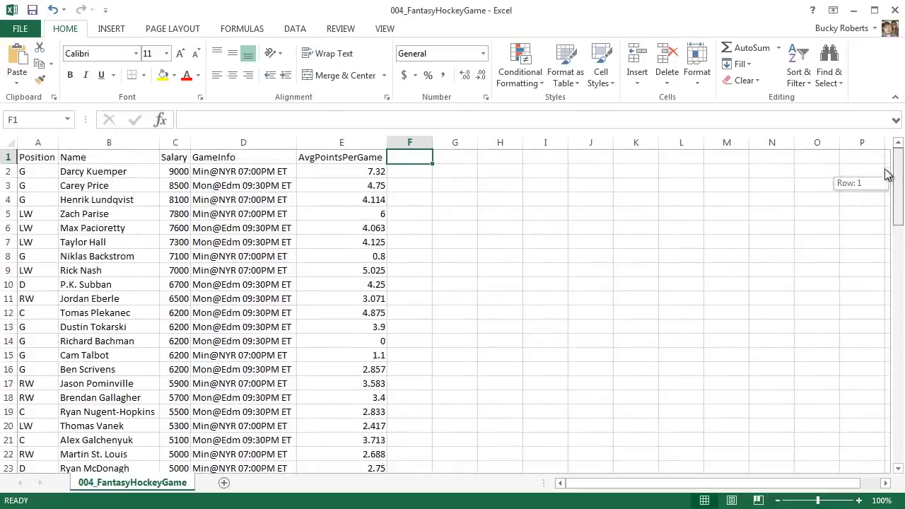
{"action": "left_click", "coordinate": [855, 18]}
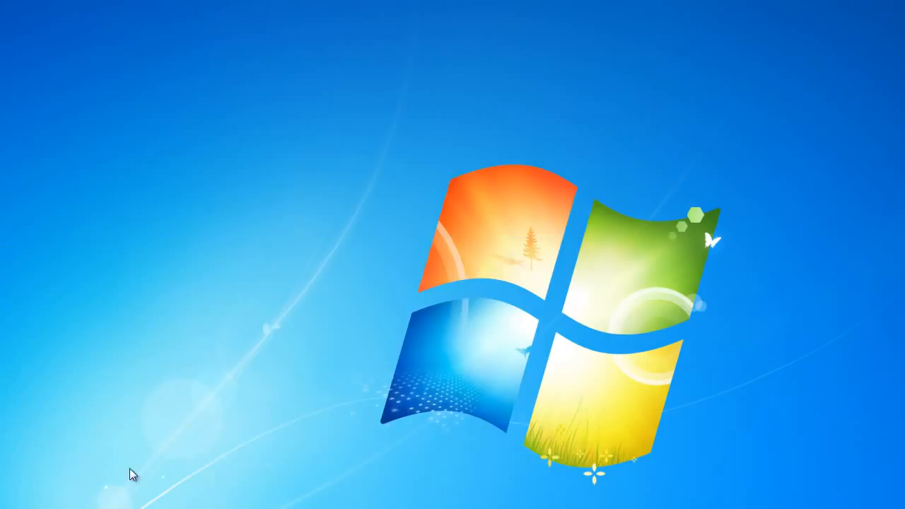
{"action": "left_click", "coordinate": [280, 508]}
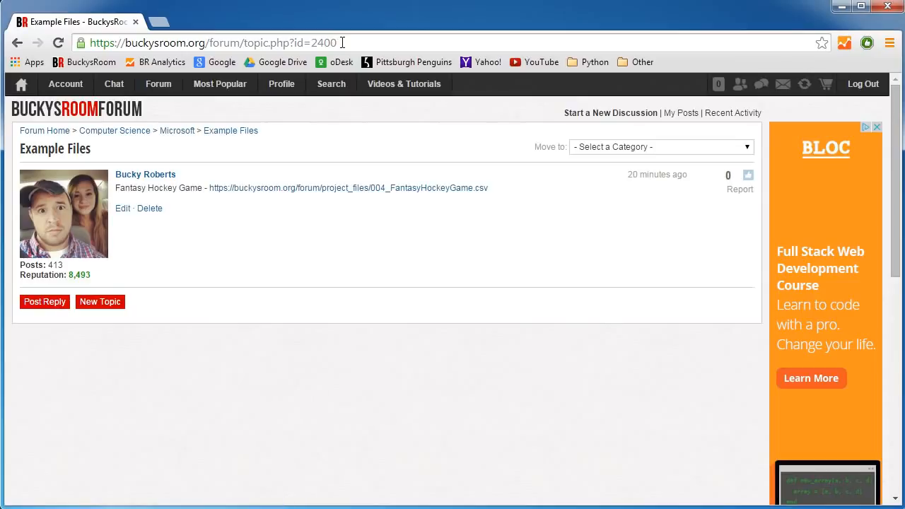
{"action": "left_click_drag", "start_coordinate": [341, 42], "coordinate": [80, 36]}
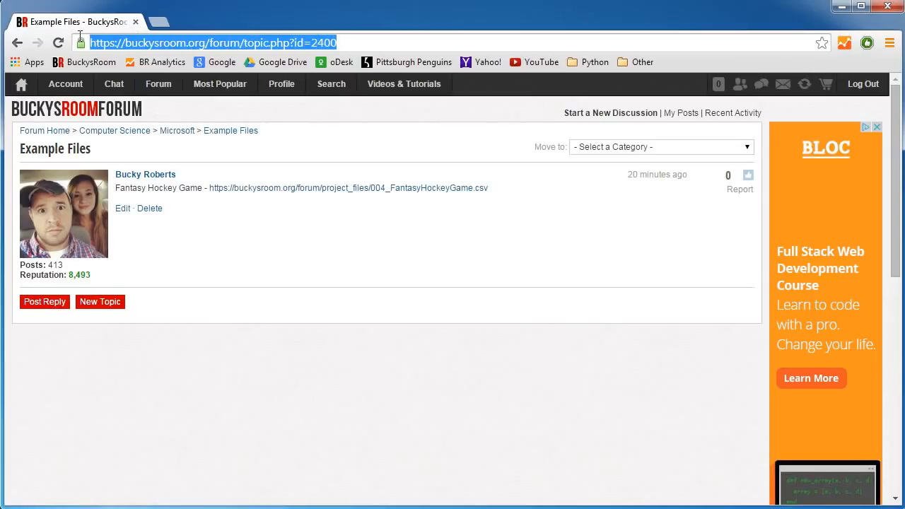
{"action": "left_click", "coordinate": [209, 110]}
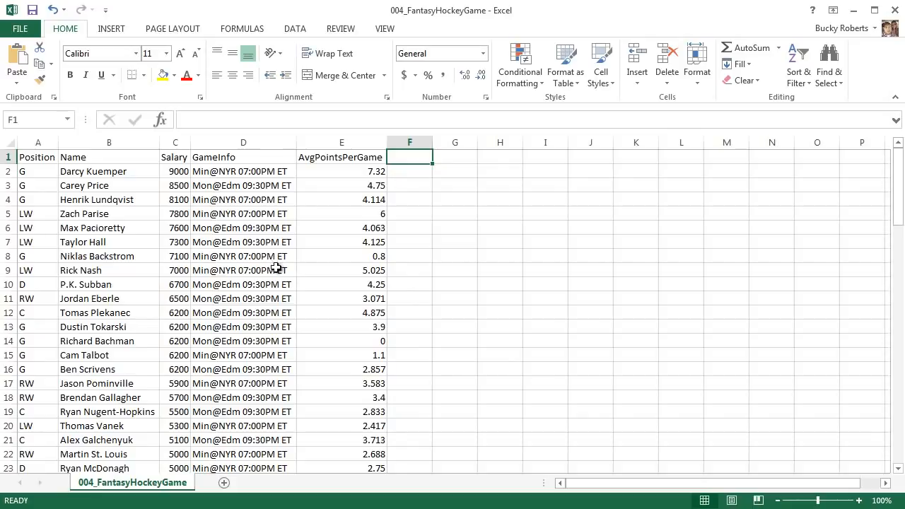
- Browse the player names and select the entire data table from Position to AvgPointsPerGame
{"action": "left_click", "coordinate": [80, 276]}
{"action": "left_click", "coordinate": [104, 255]}
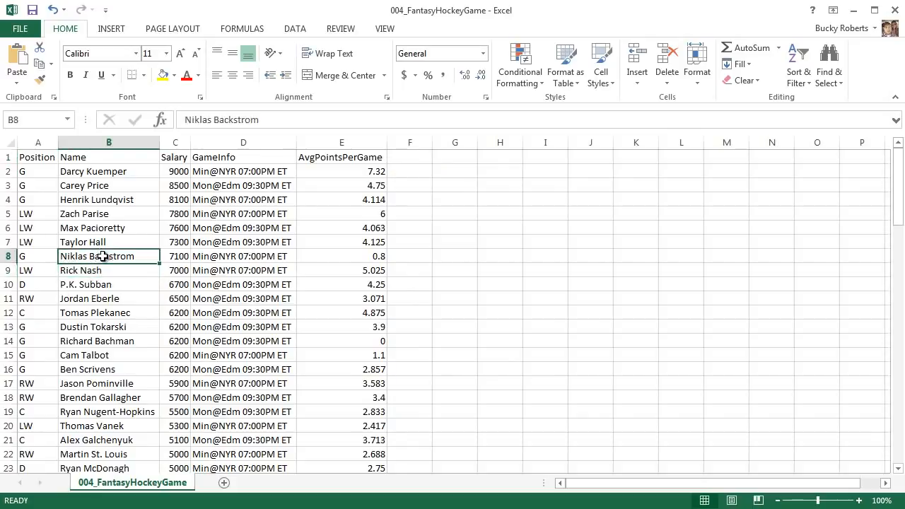
{"action": "left_click", "coordinate": [104, 242]}
{"action": "left_click", "coordinate": [105, 228]}
{"action": "left_click", "coordinate": [104, 215]}
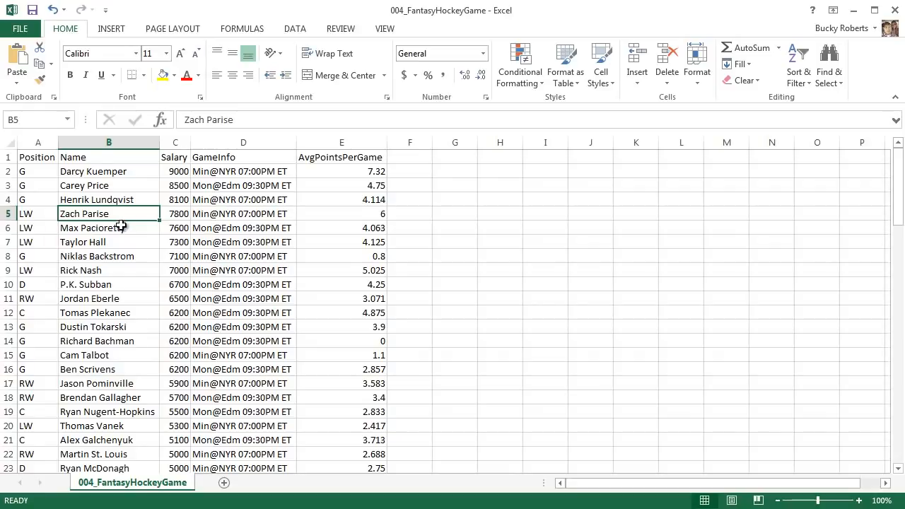
{"action": "left_click_drag", "start_coordinate": [44, 160], "coordinate": [356, 467]}
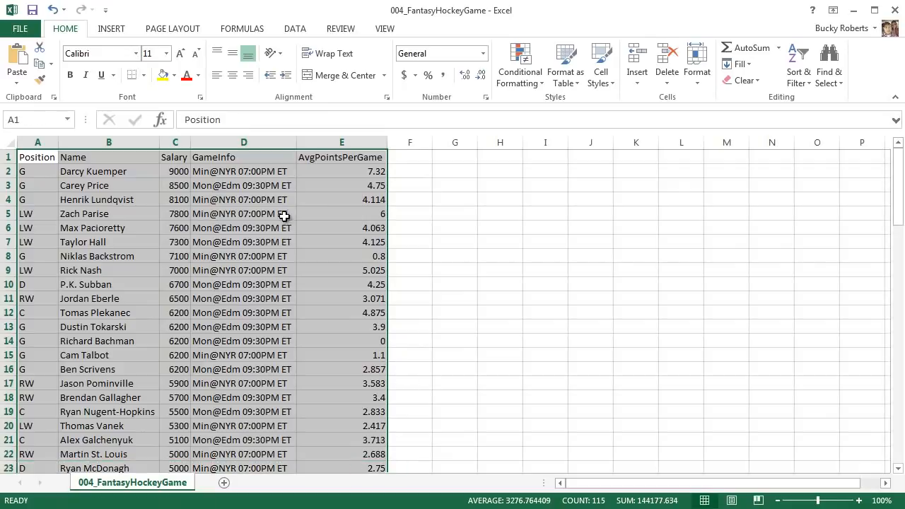
{"action": "left_click", "coordinate": [273, 255]}
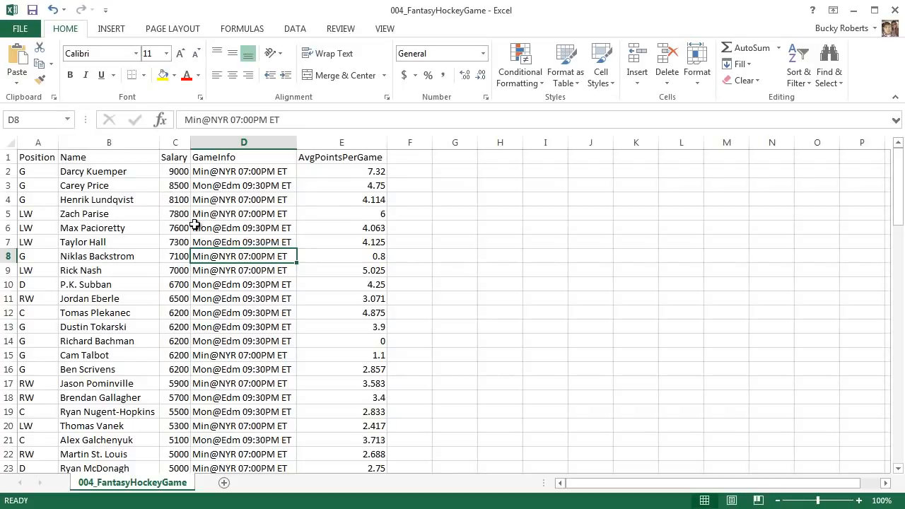
- Inspect single cells such as a salary and reselect the full data table
{"action": "left_click", "coordinate": [137, 173]}
{"action": "left_click", "coordinate": [177, 171]}
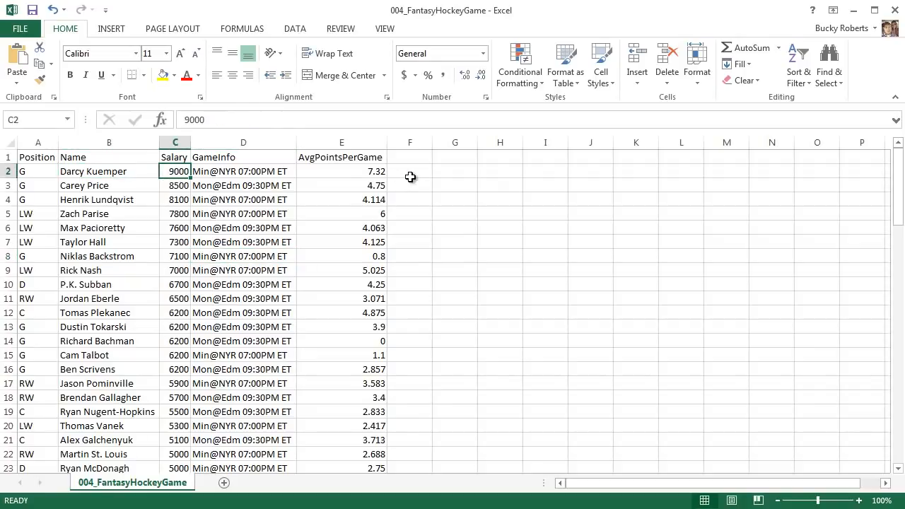
{"action": "left_click", "coordinate": [410, 173]}
{"action": "left_click_drag", "start_coordinate": [50, 160], "coordinate": [344, 462]}
{"action": "left_click", "coordinate": [449, 298]}
{"action": "left_click", "coordinate": [458, 158]}
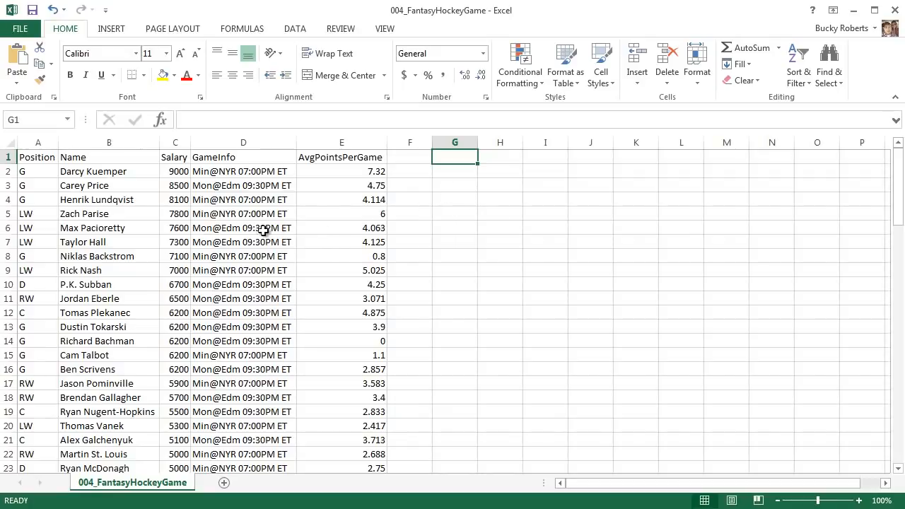
{"action": "left_click", "coordinate": [9, 185]}
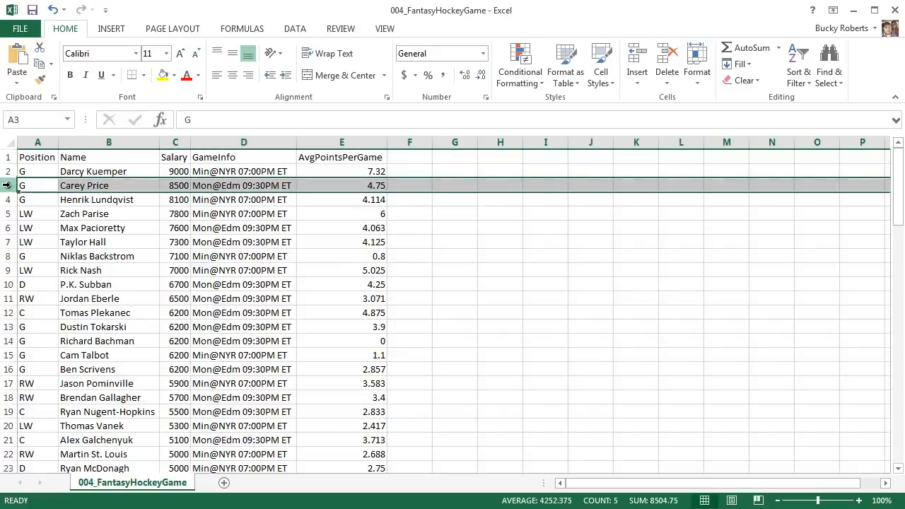
{"action": "left_click", "coordinate": [9, 214]}
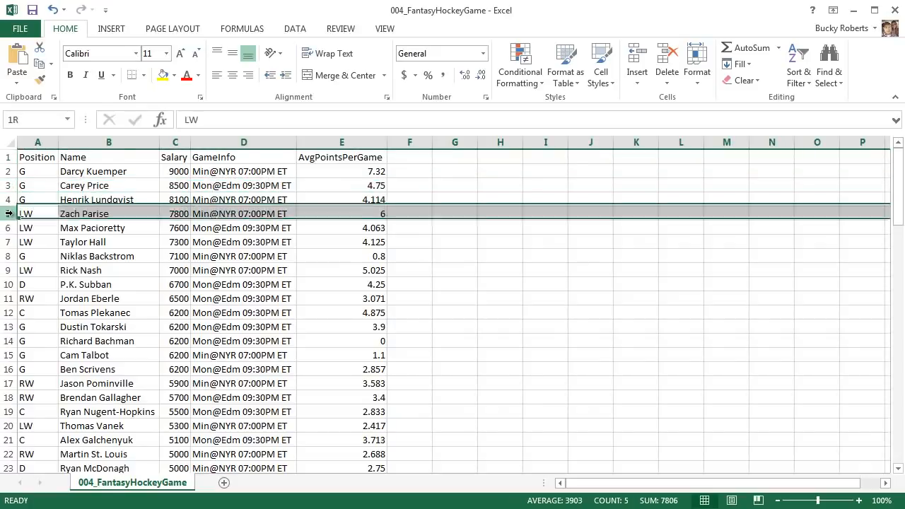
{"action": "left_click", "coordinate": [10, 271]}
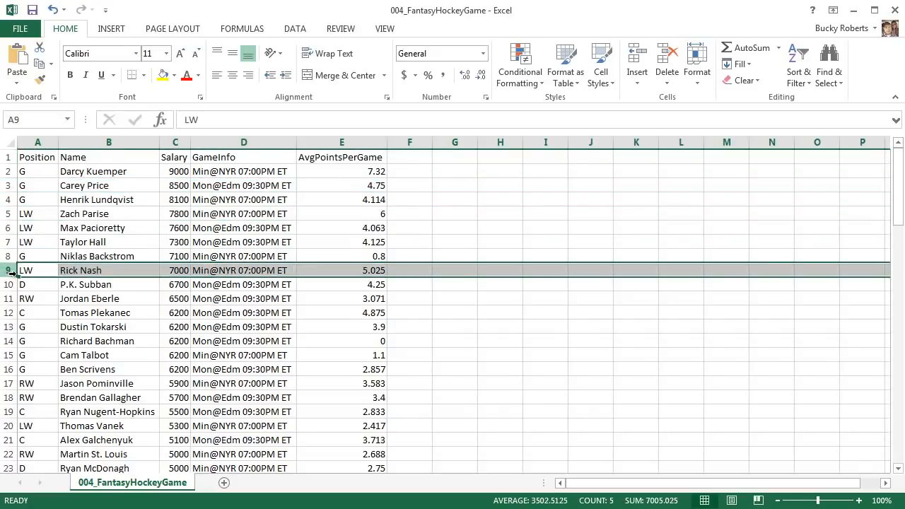
{"action": "left_click", "coordinate": [184, 258]}
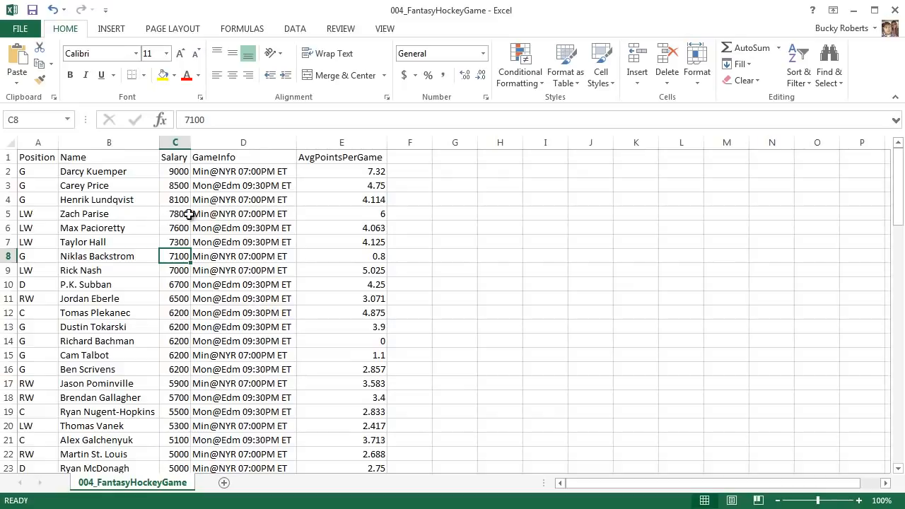
{"action": "left_click", "coordinate": [11, 214]}
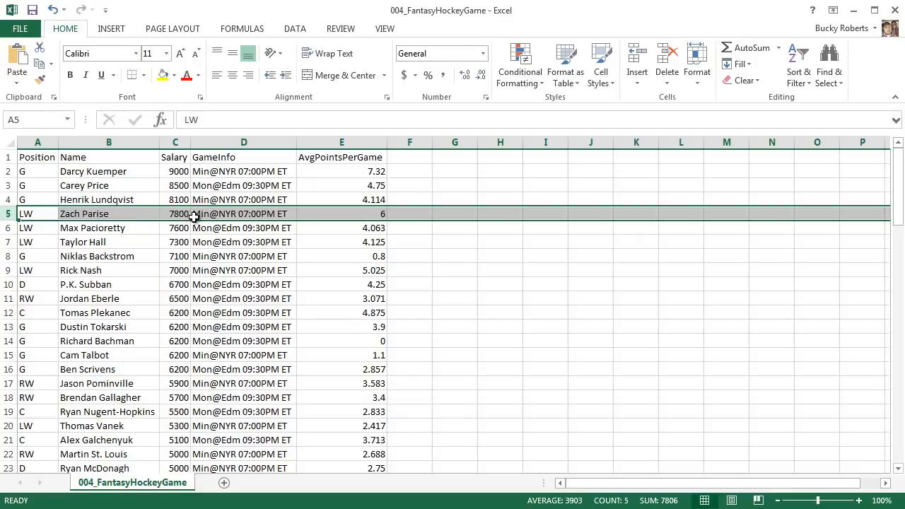
{"action": "scroll", "coordinate": [291, 272], "scroll_direction": "down", "scroll_amount": 9}
{"action": "scroll", "coordinate": [290, 271], "scroll_direction": "down", "scroll_amount": 15}
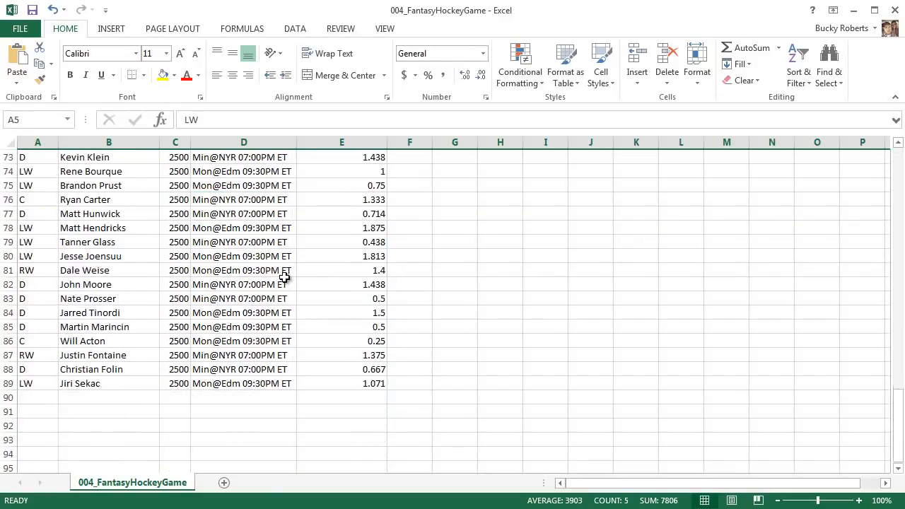
{"action": "left_click", "coordinate": [8, 284]}
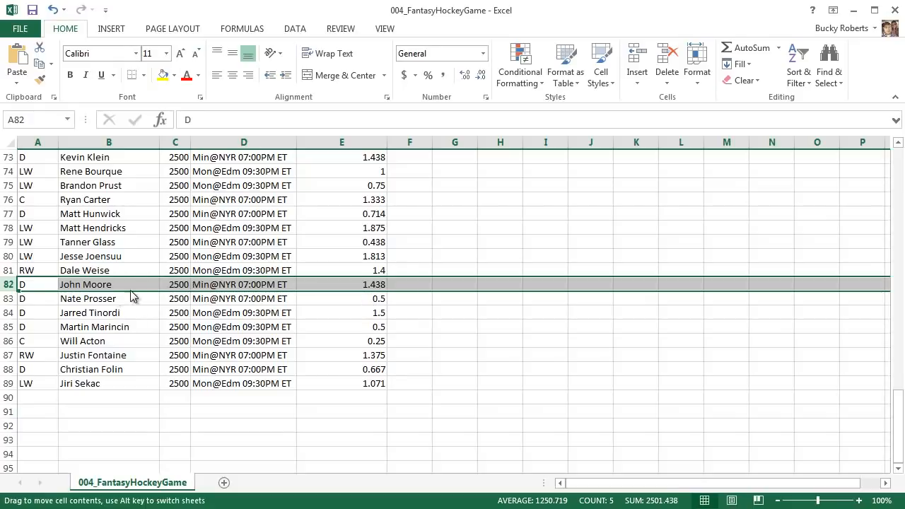
{"action": "left_click", "coordinate": [153, 286]}
{"action": "left_click", "coordinate": [166, 284]}
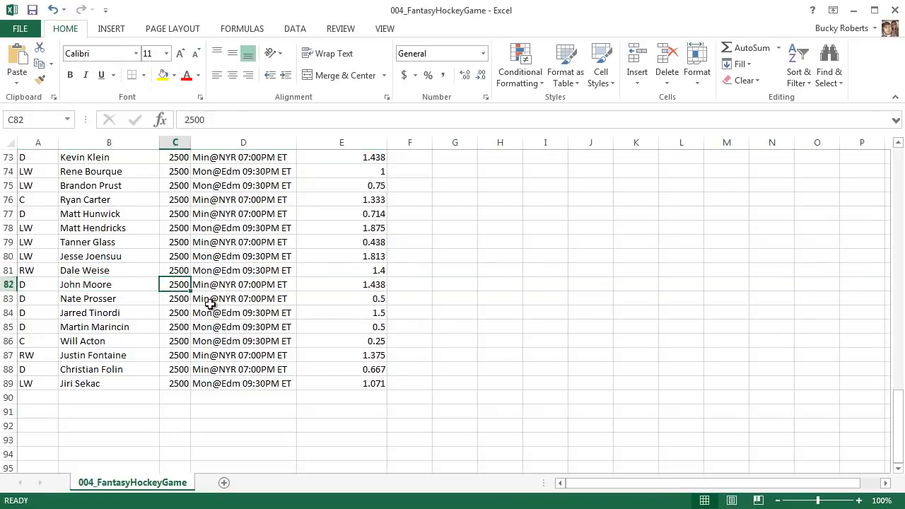
- Enter Buicky in cell G1 and clear that cell again
{"action": "scroll", "coordinate": [212, 307], "scroll_direction": "up", "scroll_amount": 20}
{"action": "scroll", "coordinate": [221, 311], "scroll_direction": "up", "scroll_amount": 2}
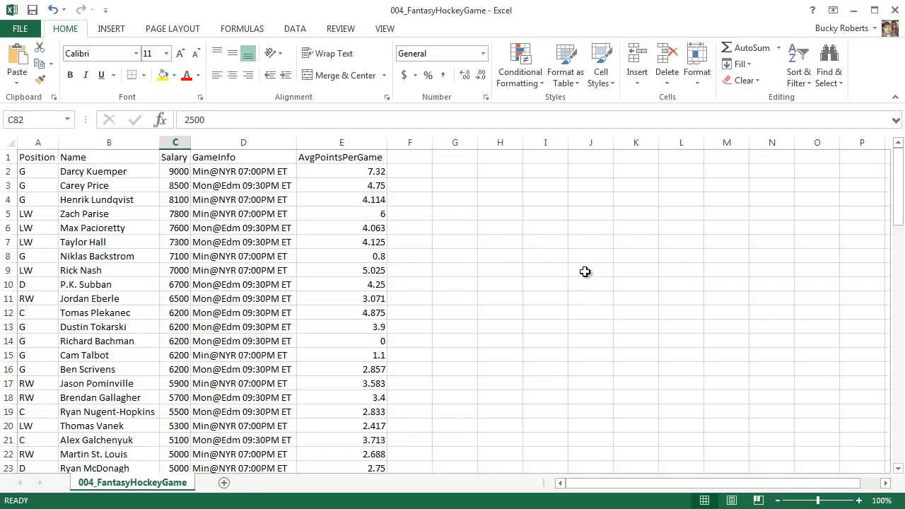
{"action": "left_click", "coordinate": [463, 161]}
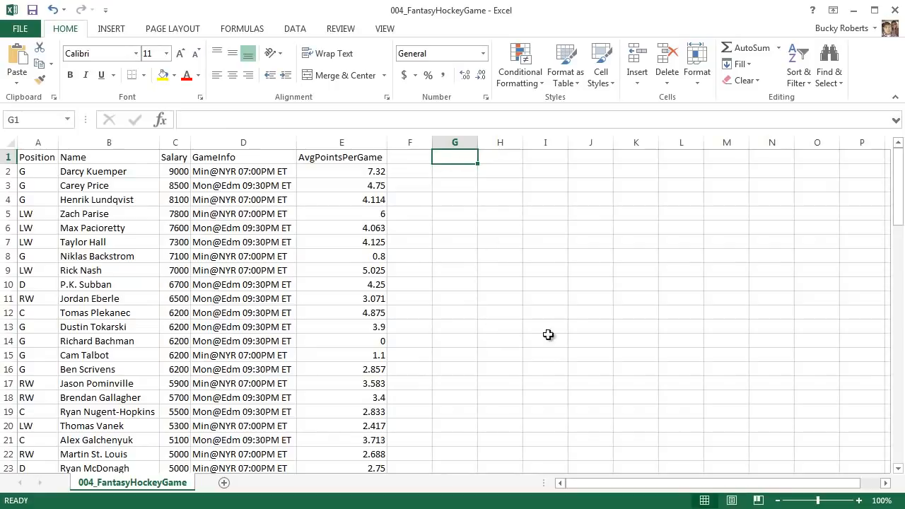
{"action": "type", "text": "Buicky"}
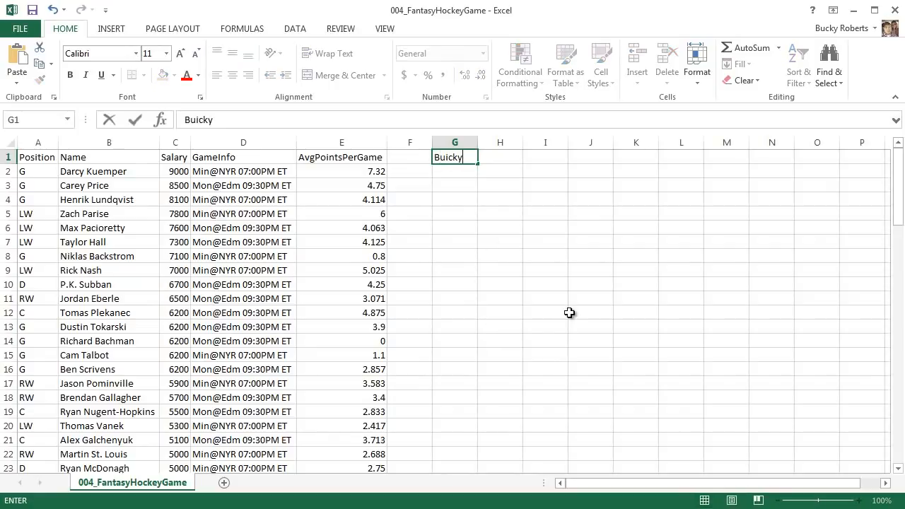
{"action": "key", "text": "Return"}
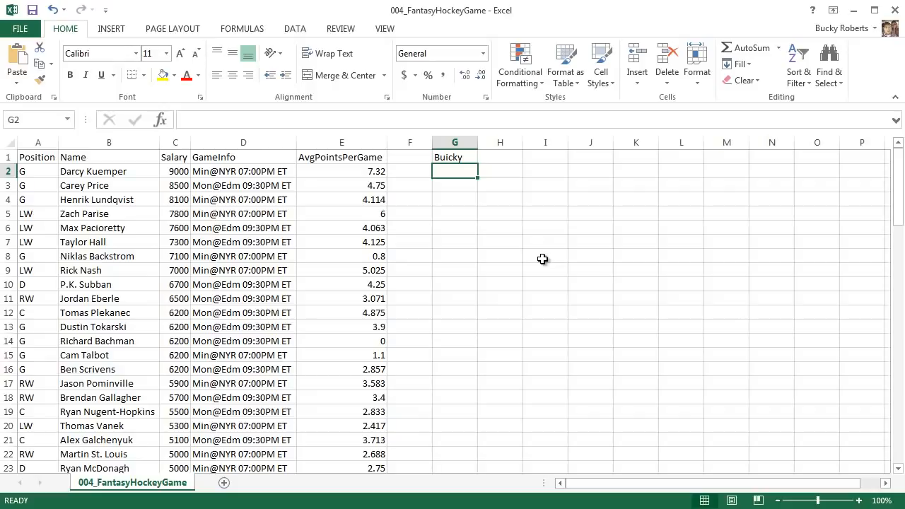
{"action": "left_click", "coordinate": [463, 158]}
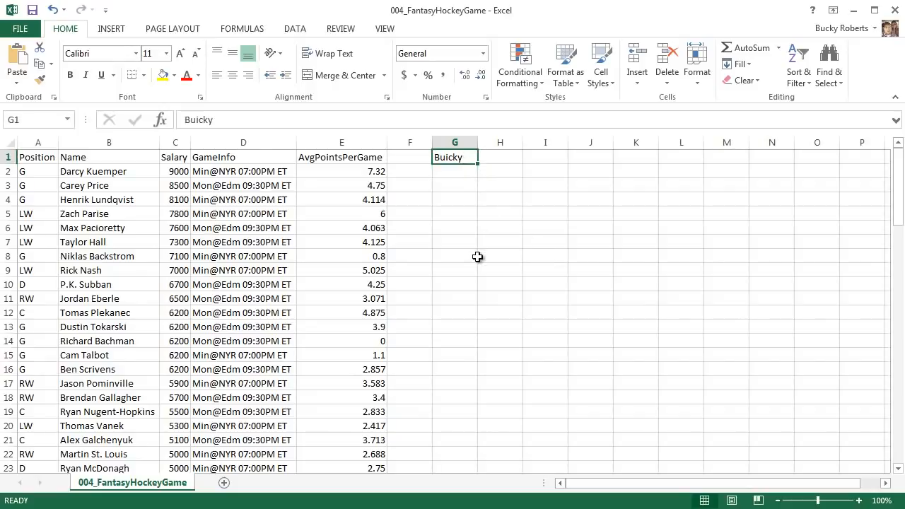
{"action": "key", "text": "Delete"}
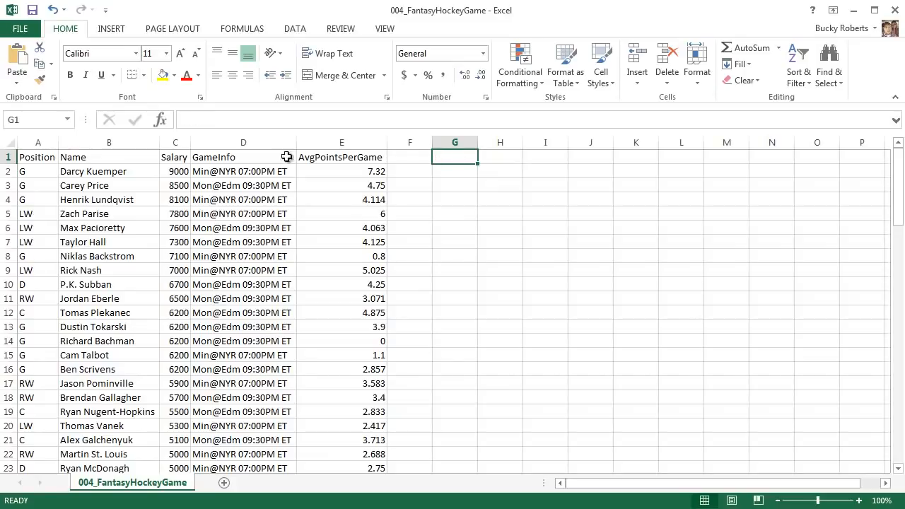
- Clear the GameInfo entries in cells D2 through D13
{"action": "left_click", "coordinate": [254, 172]}
{"action": "left_click_drag", "start_coordinate": [254, 172], "coordinate": [253, 329]}
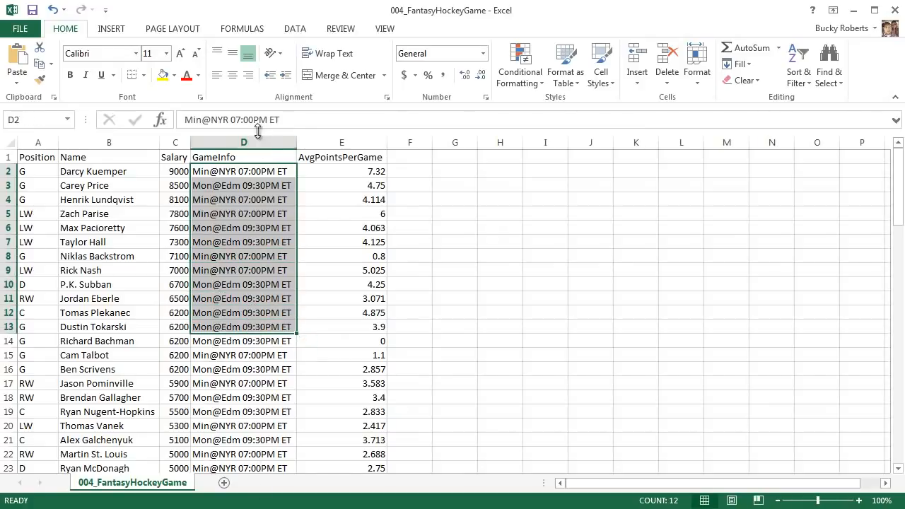
{"action": "key", "text": "Delete"}
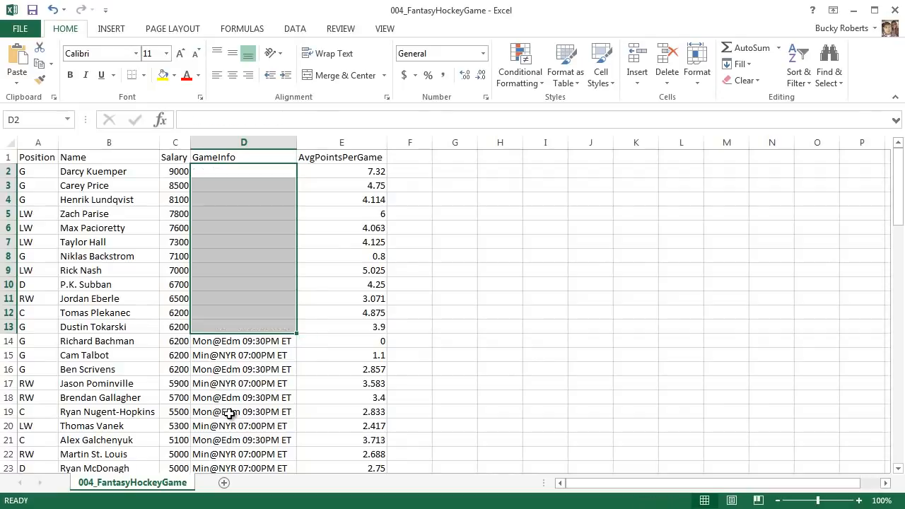
- Clear the whole GameInfo column D and undo that deletion
{"action": "left_click", "coordinate": [229, 413]}
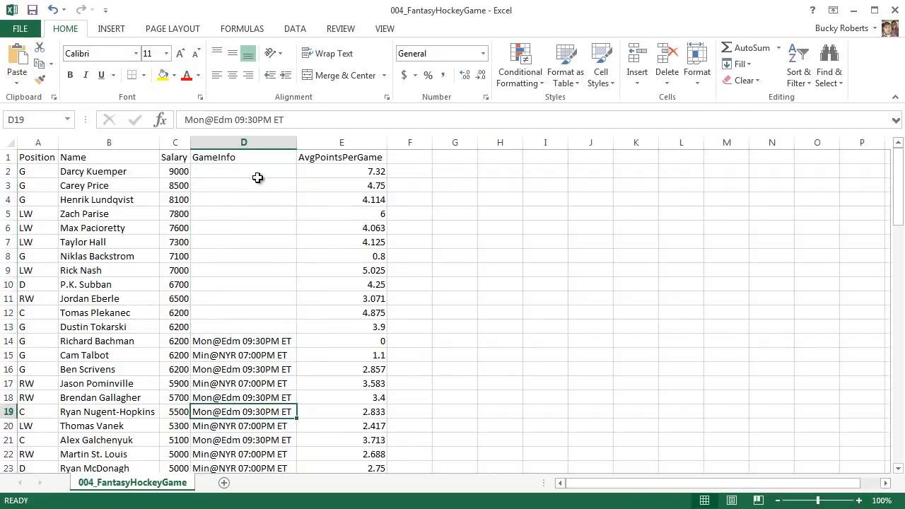
{"action": "mouse_move", "coordinate": [257, 172]}
{"action": "left_mouse_down"}
{"action": "mouse_move", "coordinate": [252, 333]}
{"action": "mouse_move", "coordinate": [264, 319]}
{"action": "left_mouse_up"}
{"action": "left_click", "coordinate": [264, 320]}
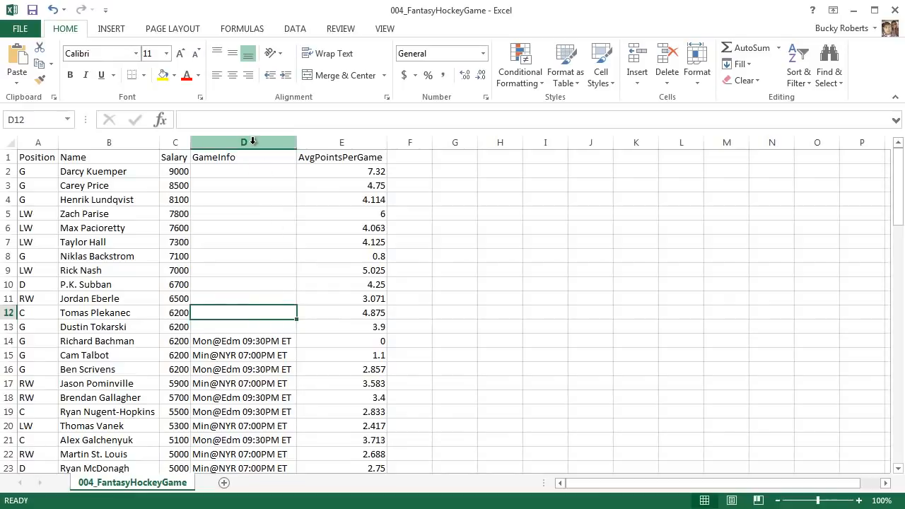
{"action": "left_click", "coordinate": [231, 143]}
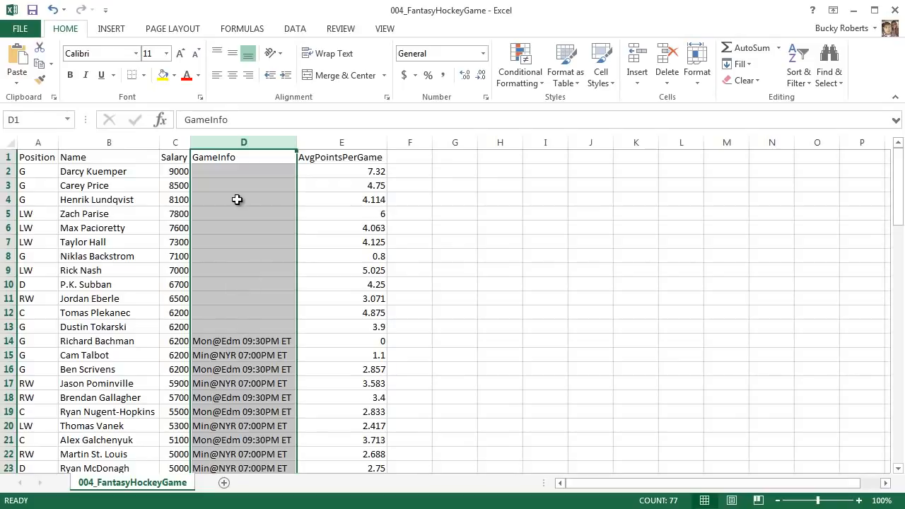
{"action": "key", "text": "Delete"}
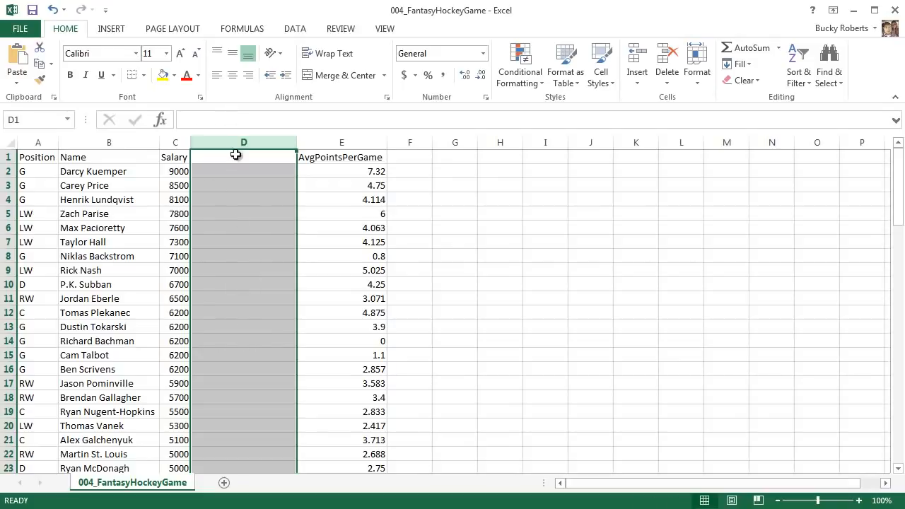
{"action": "left_click", "coordinate": [480, 331]}
{"action": "left_click", "coordinate": [300, 286]}
{"action": "key", "text": "ctrl+z"}
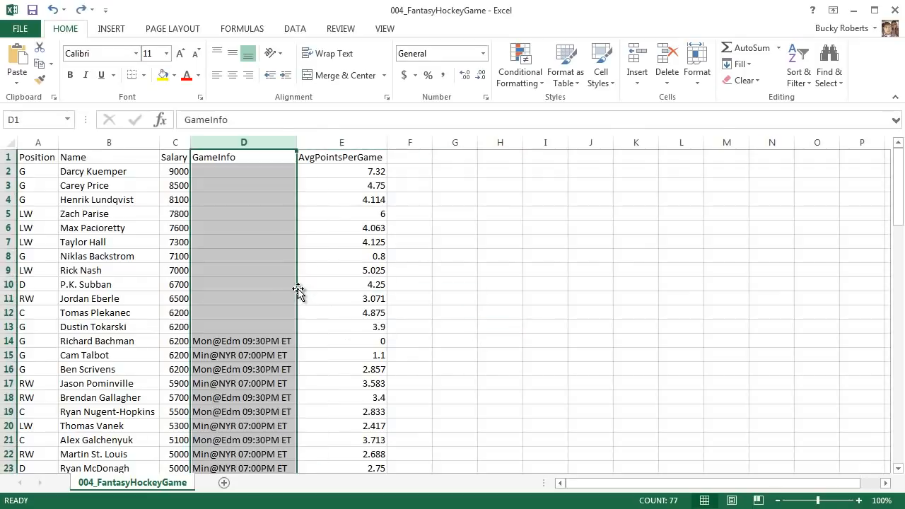
{"action": "left_click", "coordinate": [525, 284]}
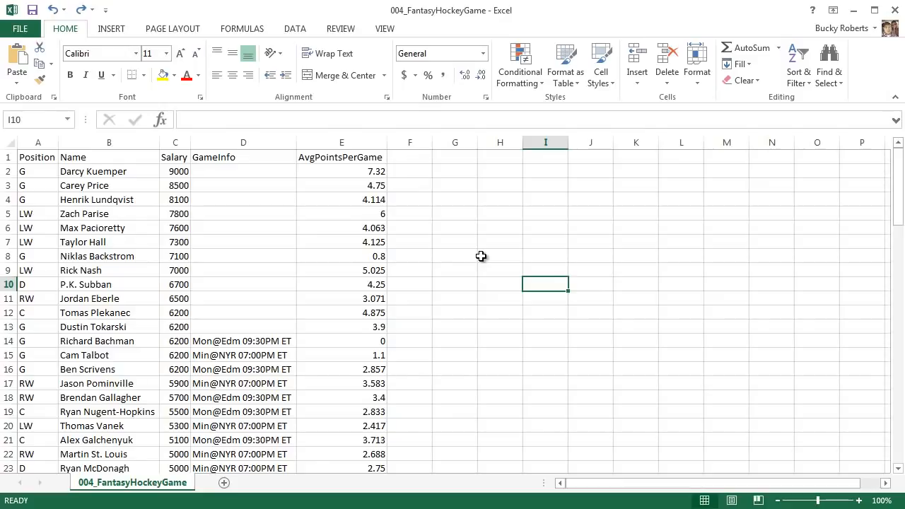
- Select ranges of cells down the GameInfo column D
{"action": "left_click_drag", "start_coordinate": [243, 160], "coordinate": [234, 477]}
{"action": "scroll", "coordinate": [254, 368], "scroll_direction": "up", "scroll_amount": 2}
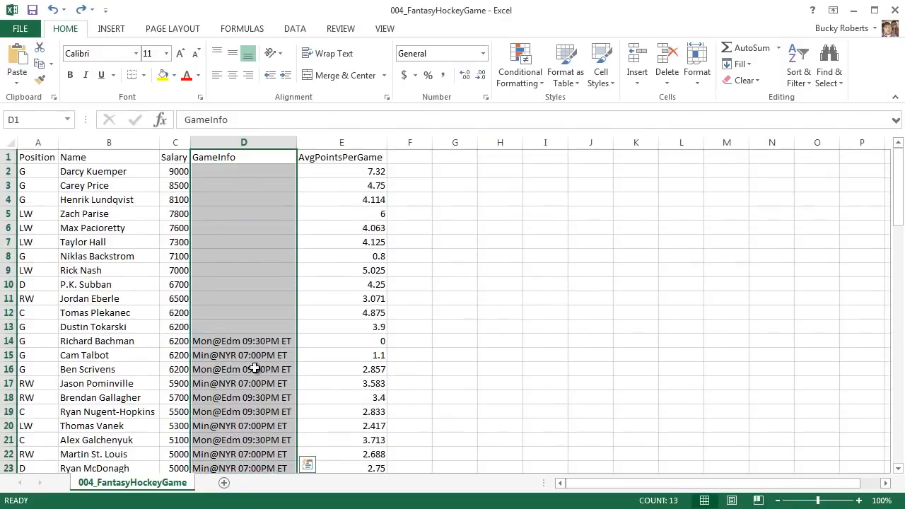
{"action": "left_click", "coordinate": [253, 242]}
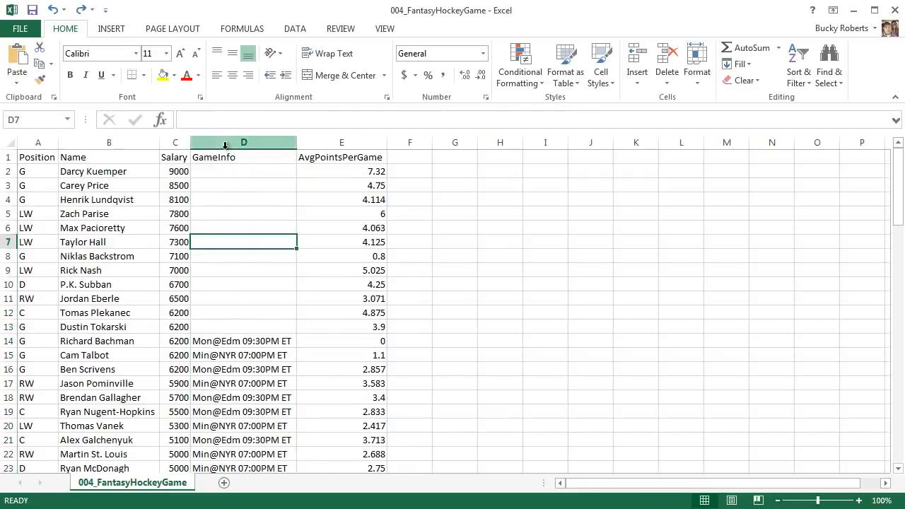
{"action": "left_click_drag", "start_coordinate": [245, 163], "coordinate": [245, 451]}
{"action": "left_click", "coordinate": [259, 311]}
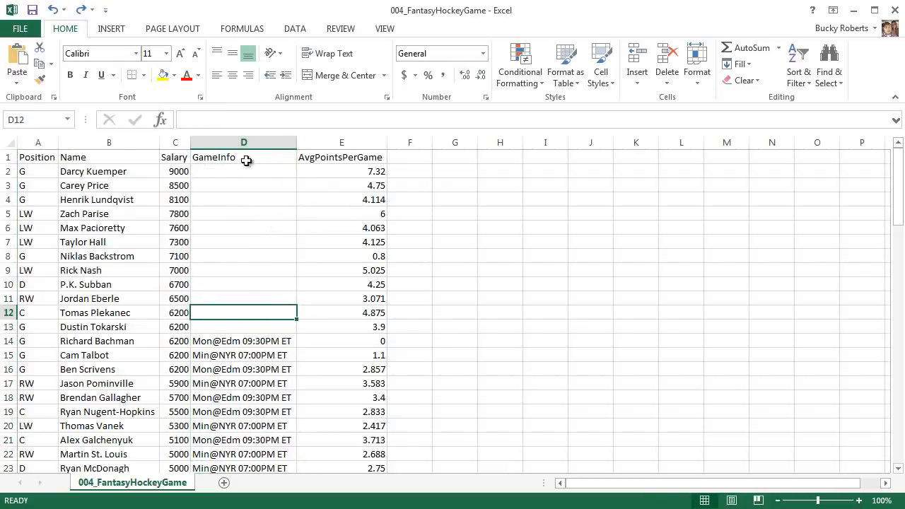
- Clear the contents of the entire GameInfo column once more and undo the clearing
{"action": "left_click", "coordinate": [233, 142]}
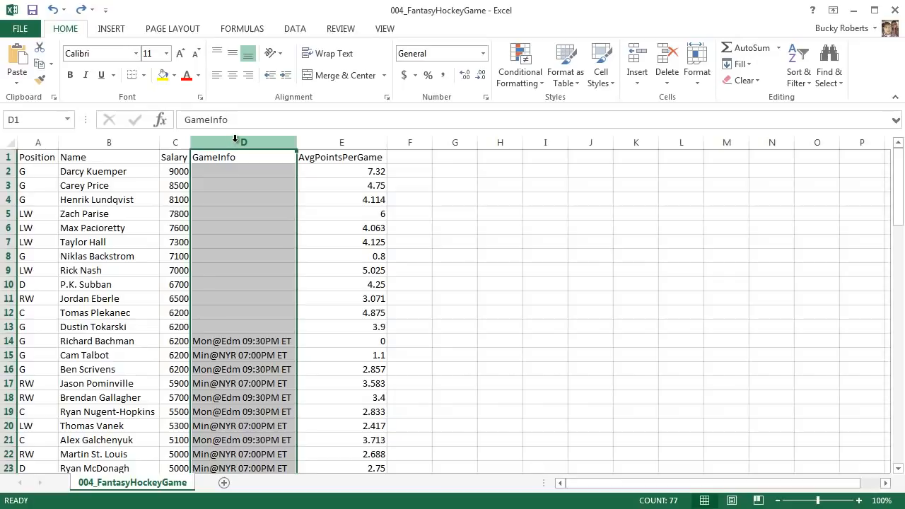
{"action": "key", "text": "Delete"}
{"action": "left_click", "coordinate": [269, 201]}
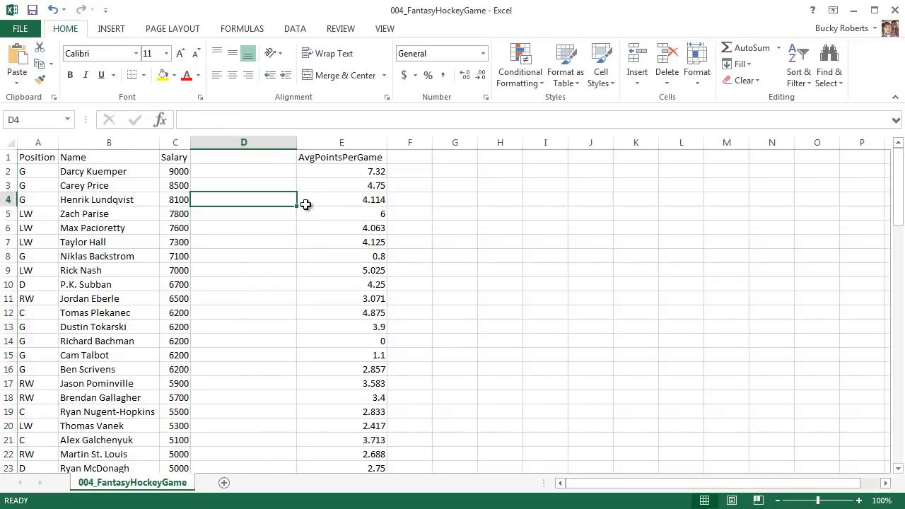
{"action": "key", "text": "ctrl+z"}
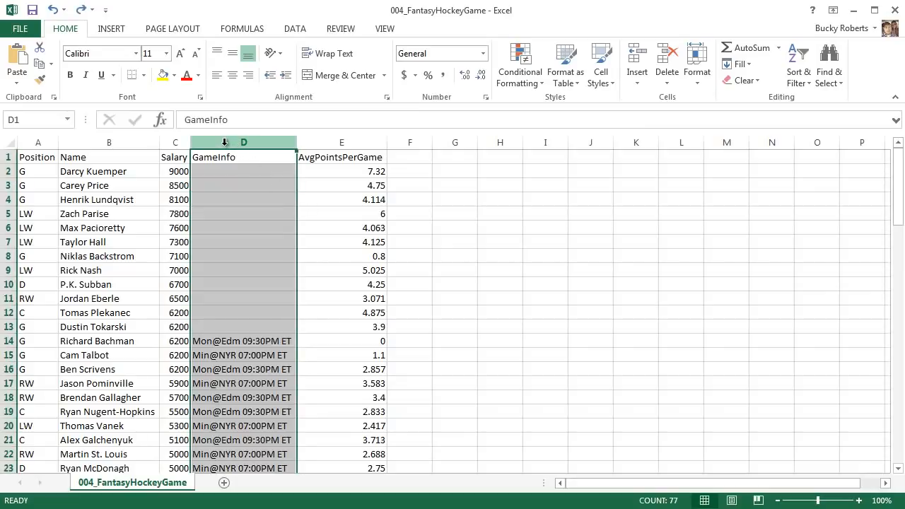
- Delete the entire GameInfo column D from the sheet
{"action": "right_click", "coordinate": [224, 143]}
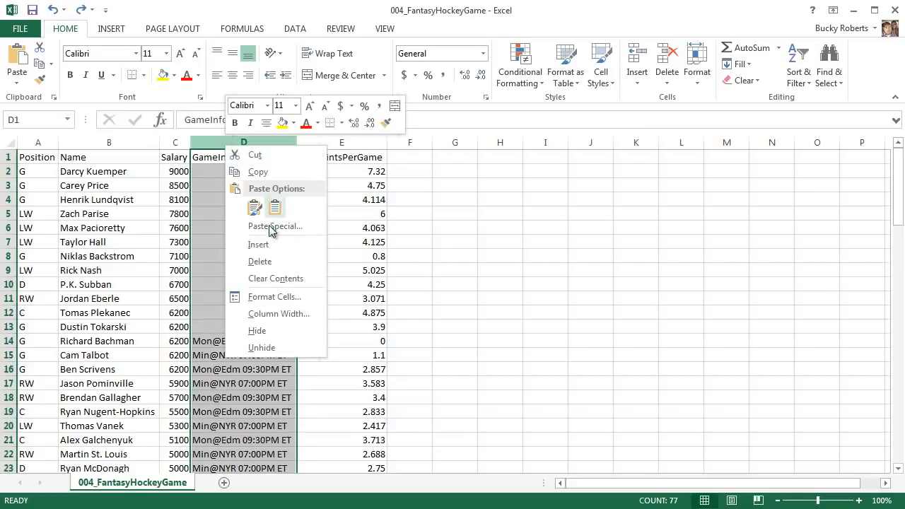
{"action": "key", "text": "Escape"}
{"action": "key", "text": "ctrl+minus"}
{"action": "left_click", "coordinate": [330, 239]}
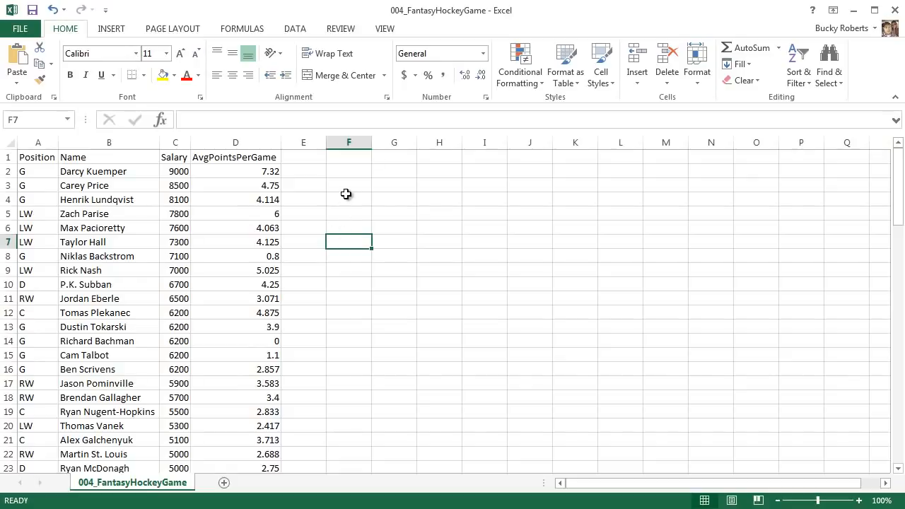
{"action": "left_click", "coordinate": [117, 172]}
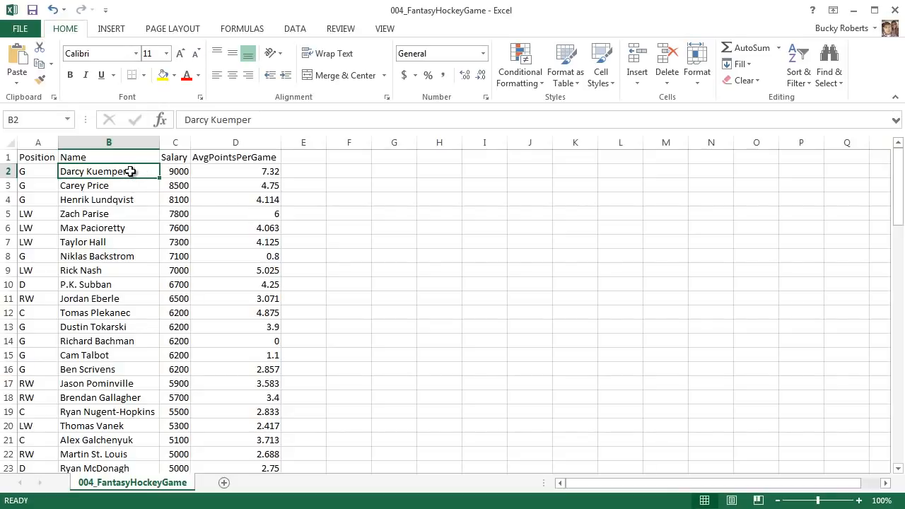
{"action": "type", "text": "D"}
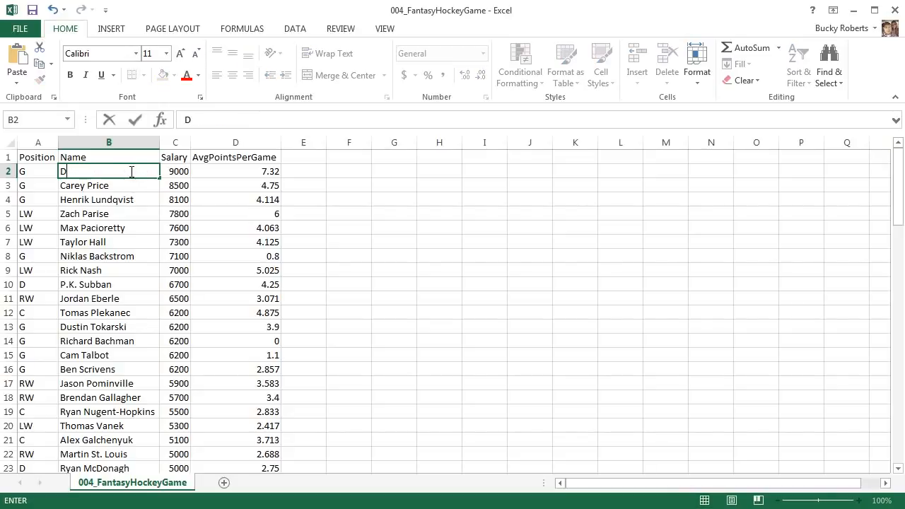
{"action": "type", "text": "arcy Cooper"}
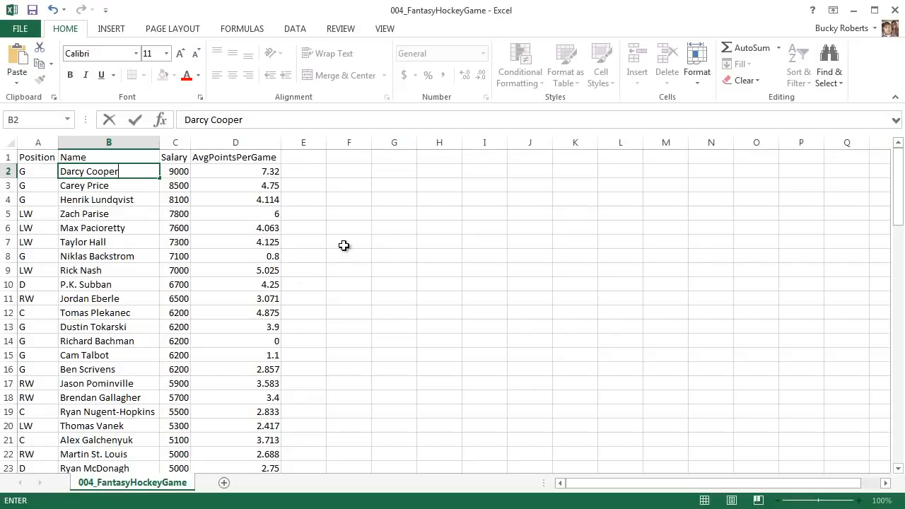
{"action": "left_click", "coordinate": [414, 240]}
{"action": "key", "text": "ctrl+z"}
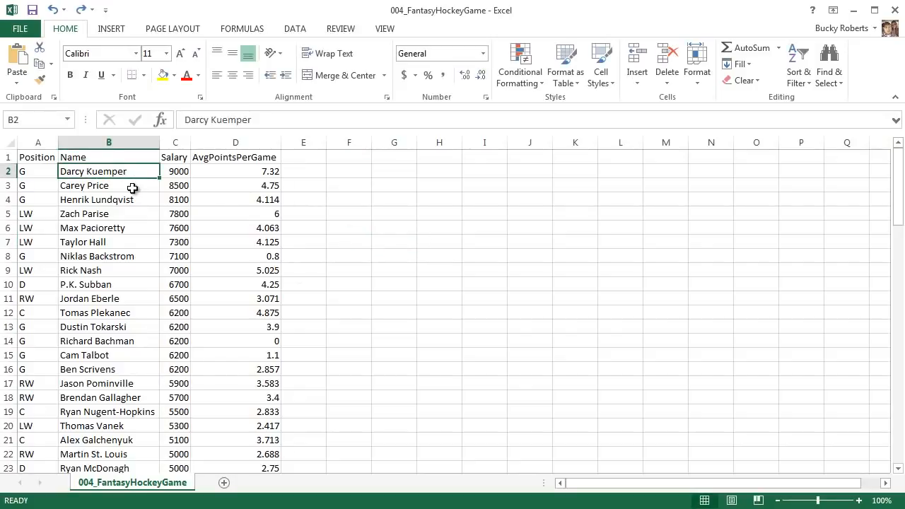
{"action": "left_click", "coordinate": [65, 184]}
{"action": "left_click", "coordinate": [75, 172]}
{"action": "type", "text": "D"}
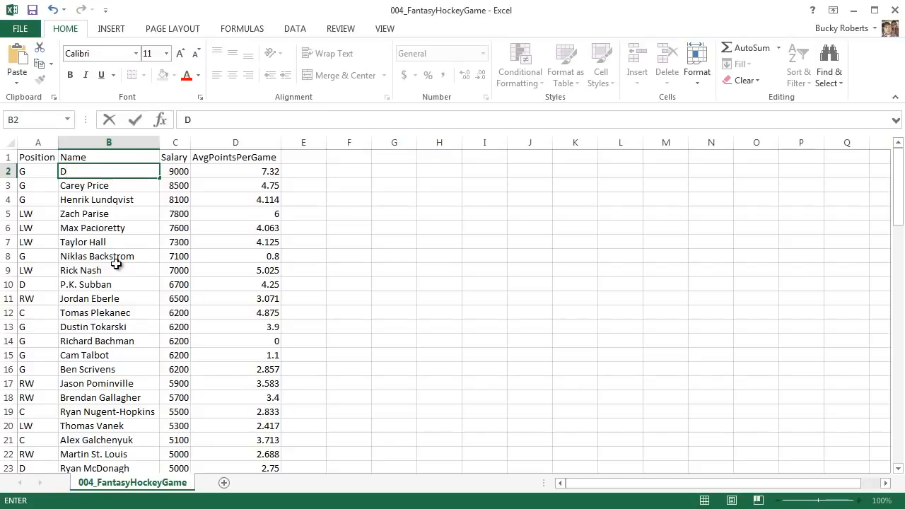
{"action": "key", "text": "ctrl+z"}
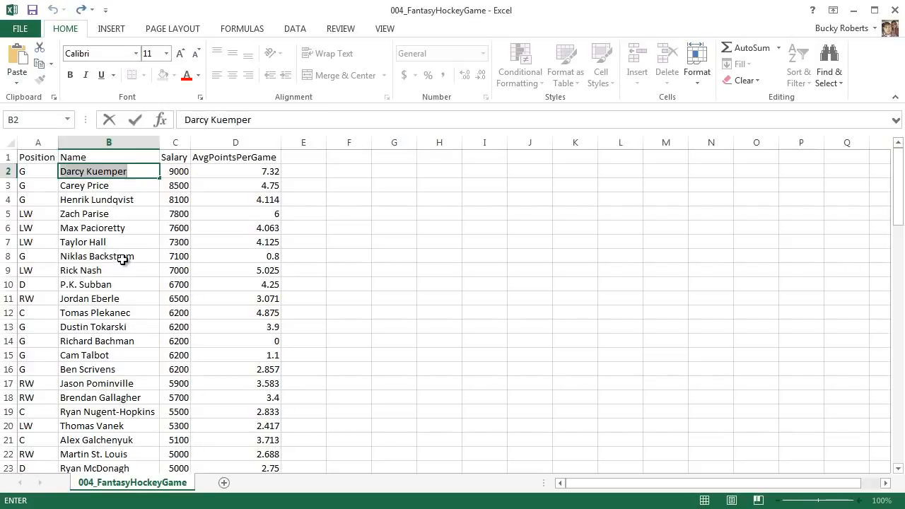
{"action": "left_click", "coordinate": [121, 259]}
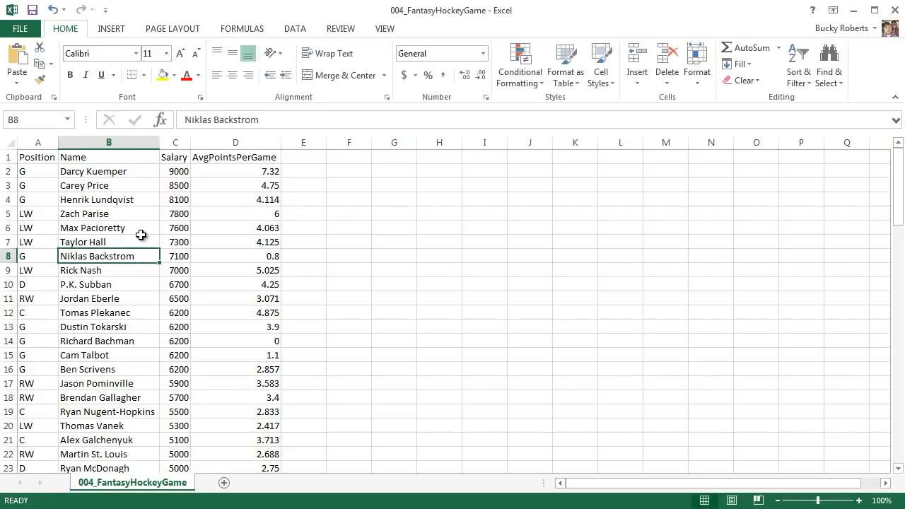
{"action": "double_click", "coordinate": [122, 171]}
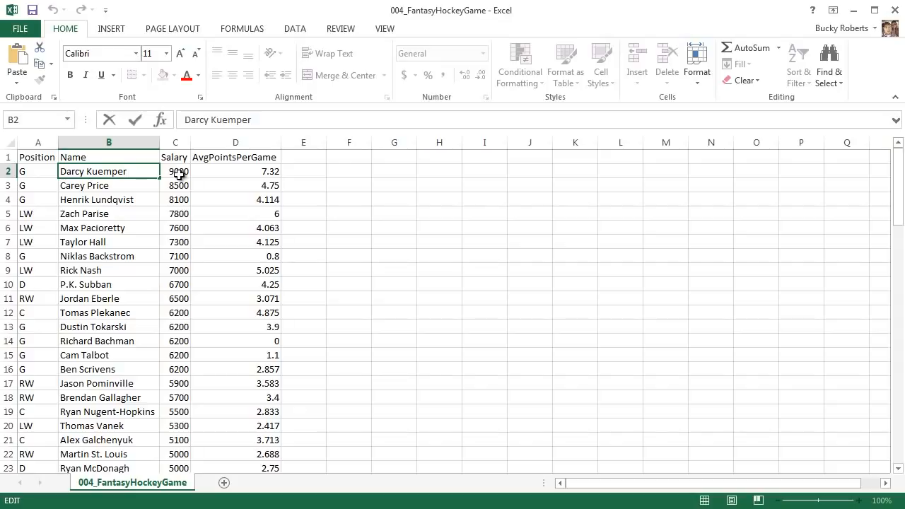
{"action": "key", "text": "BackSpace"}
{"action": "key", "text": "BackSpace"}
{"action": "key", "text": "BackSpace"}
{"action": "key", "text": "BackSpace"}
{"action": "key", "text": "BackSpace"}
{"action": "key", "text": "BackSpace"}
{"action": "key", "text": "BackSpace"}
{"action": "type", "text": "C"}
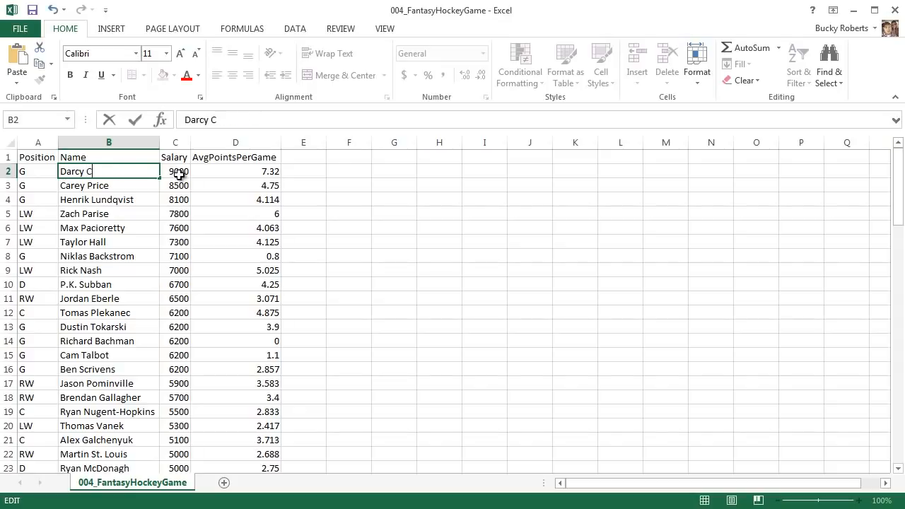
{"action": "type", "text": "ooper"}
{"action": "left_click", "coordinate": [130, 192]}
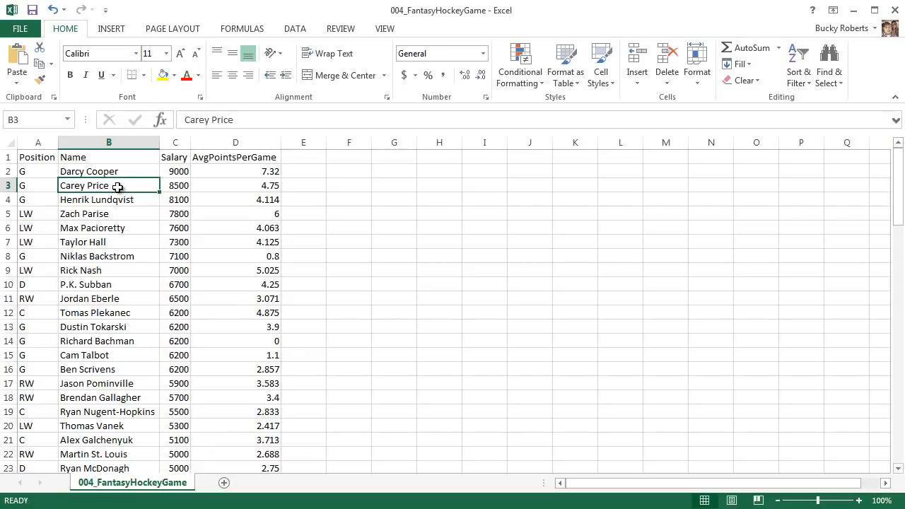
- Enter edit mode on several Name cells, in the cell and in the formula bar, without changing them
{"action": "key", "text": "F2"}
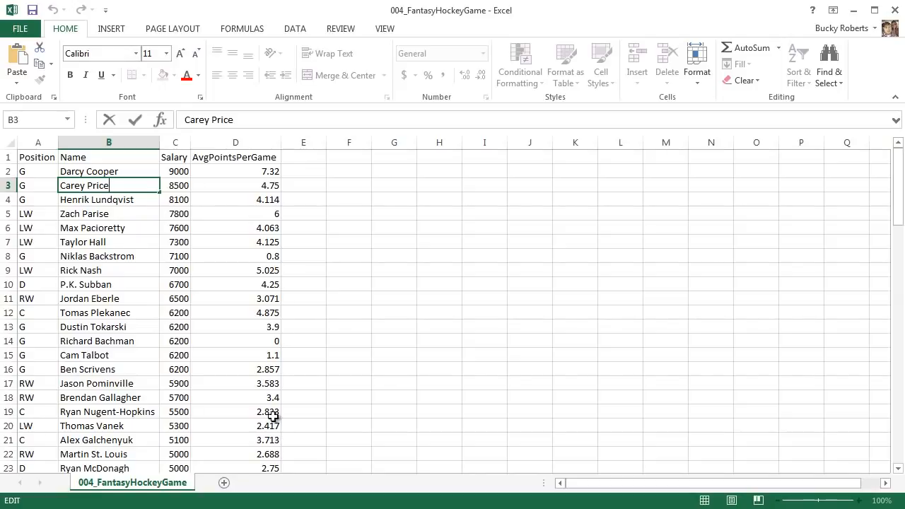
{"action": "left_click", "coordinate": [362, 267]}
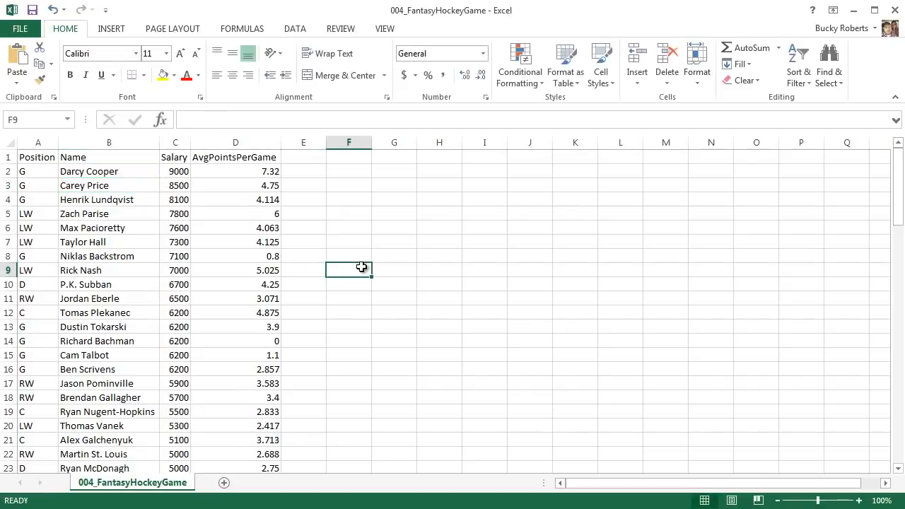
{"action": "left_click", "coordinate": [118, 242]}
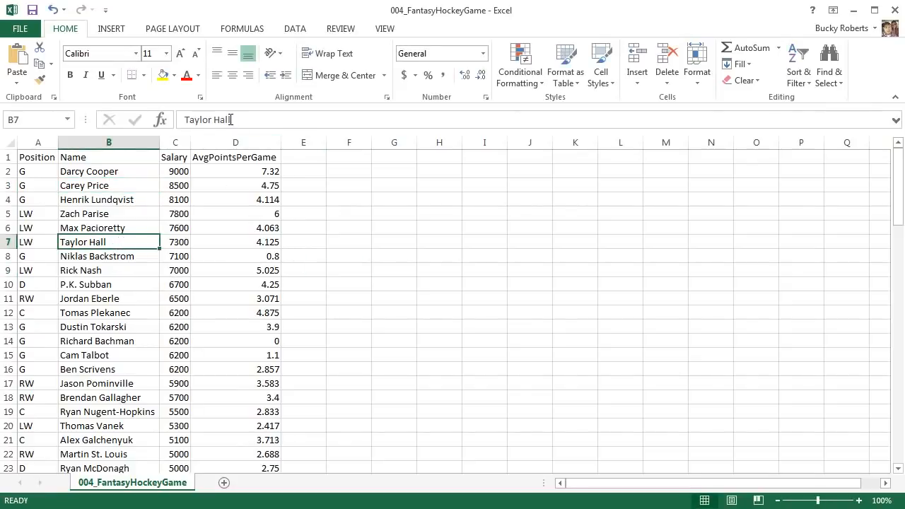
{"action": "mouse_move", "coordinate": [230, 120]}
{"action": "left_mouse_down"}
{"action": "mouse_move", "coordinate": [246, 120]}
{"action": "mouse_move", "coordinate": [214, 120]}
{"action": "left_mouse_up"}
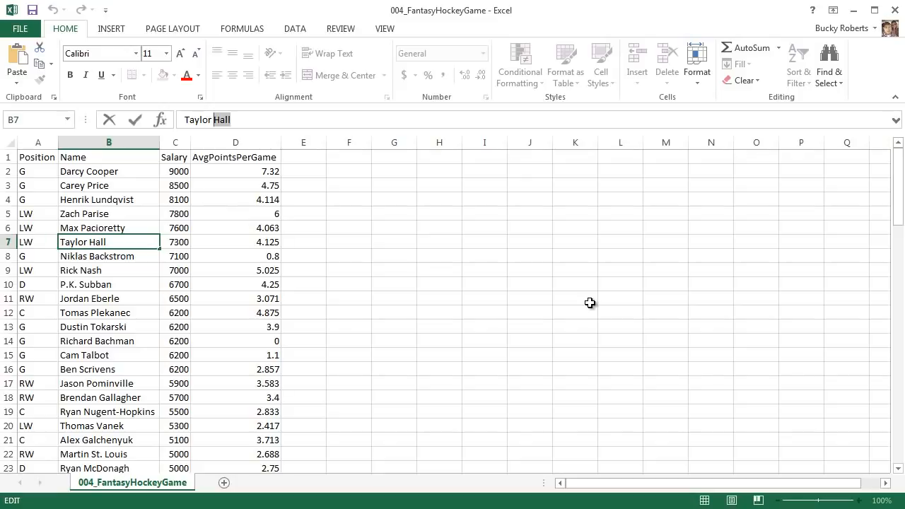
{"action": "left_click", "coordinate": [682, 118]}
{"action": "left_click", "coordinate": [897, 120]}
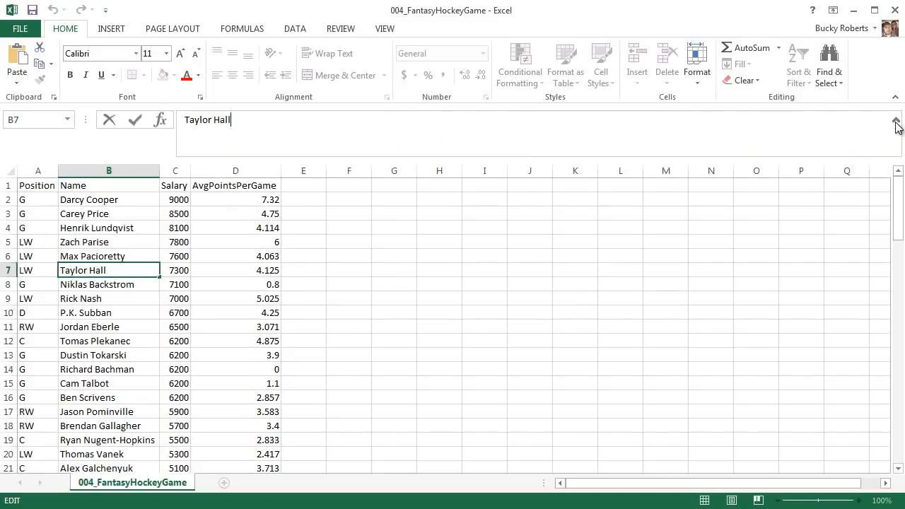
{"action": "left_click", "coordinate": [897, 122]}
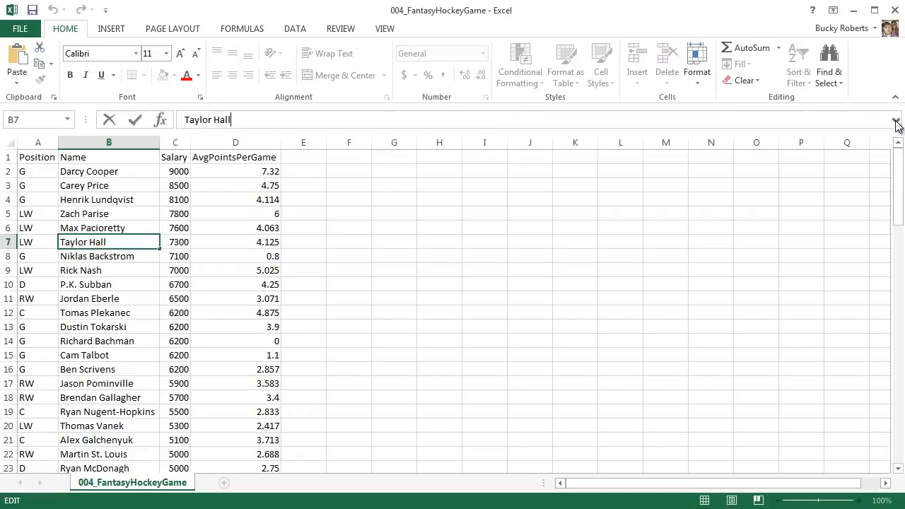
{"action": "left_click", "coordinate": [131, 232]}
{"action": "left_click", "coordinate": [266, 121]}
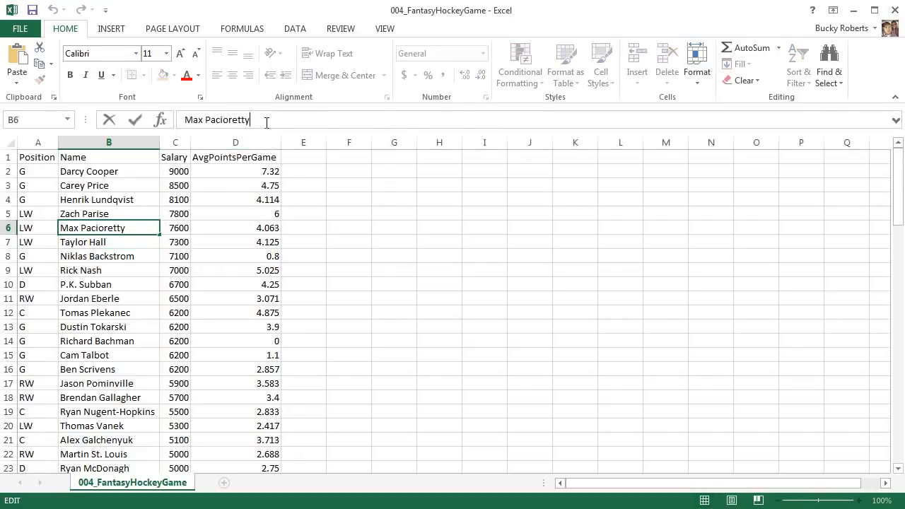
{"action": "left_click", "coordinate": [124, 212]}
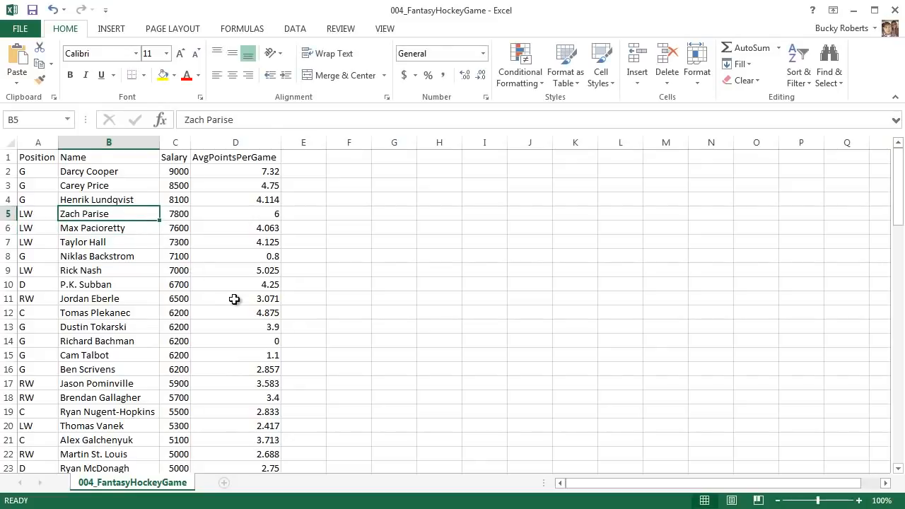
{"action": "double_click", "coordinate": [128, 173]}
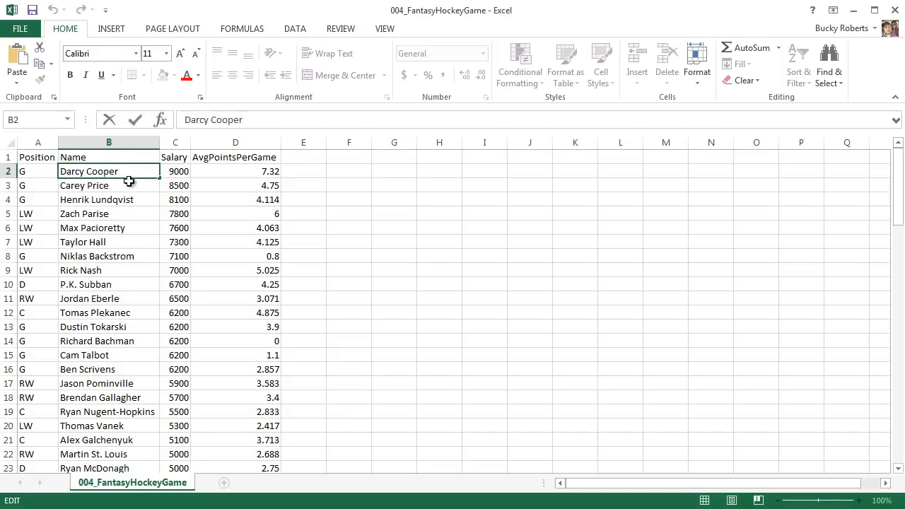
{"action": "left_click", "coordinate": [129, 181]}
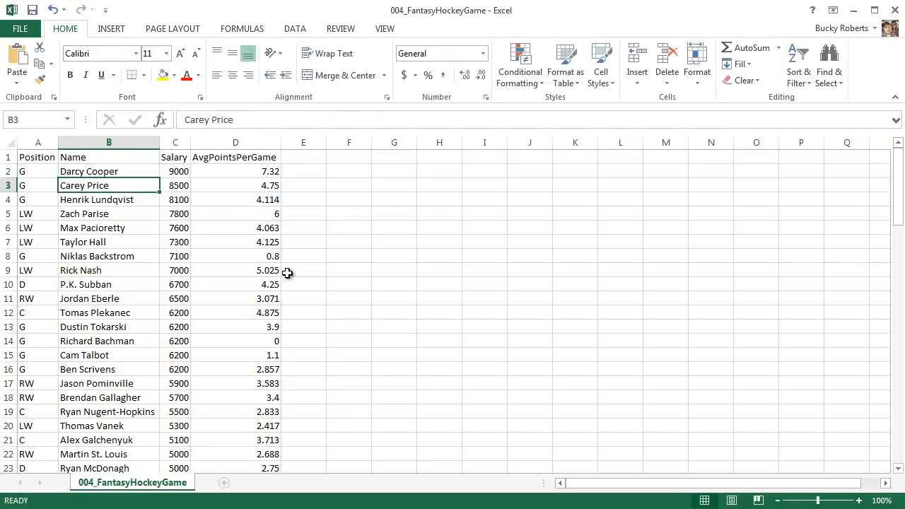
{"action": "left_click", "coordinate": [111, 213]}
{"action": "triple_click", "coordinate": [234, 120]}
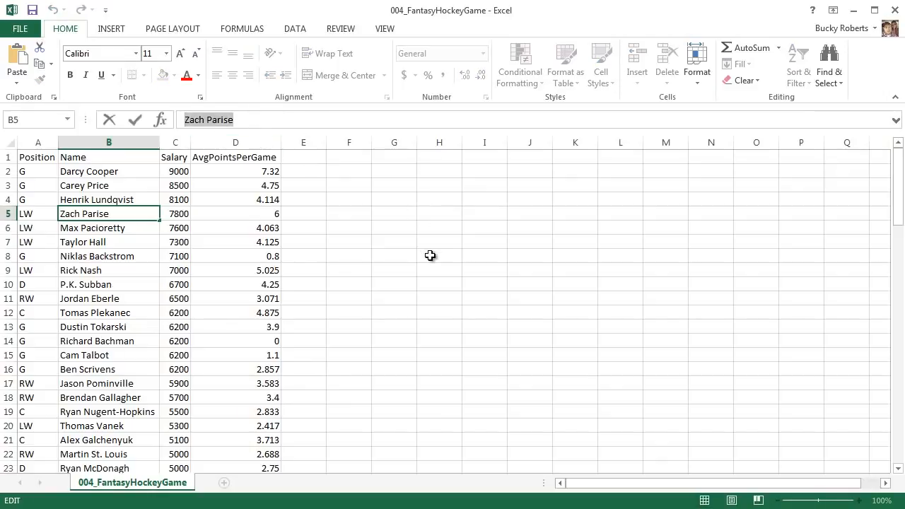
{"action": "left_click", "coordinate": [591, 326]}
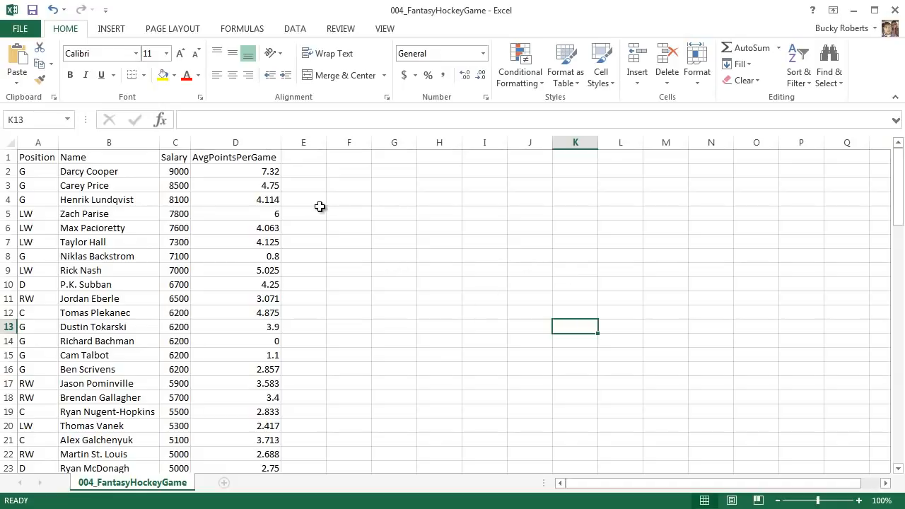
- Select the range F1:F12 and enter Bucky into its first cell F1
{"action": "left_click_drag", "start_coordinate": [356, 157], "coordinate": [352, 317]}
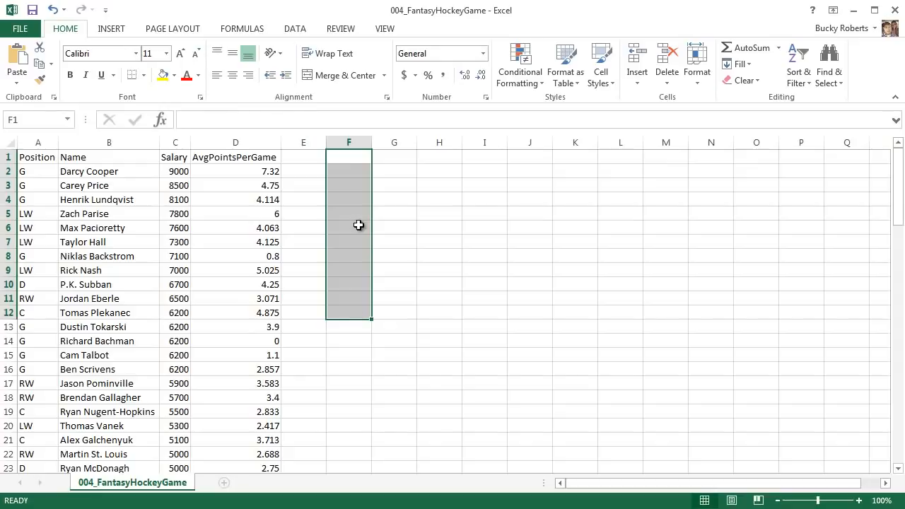
{"action": "type", "text": "Buc"}
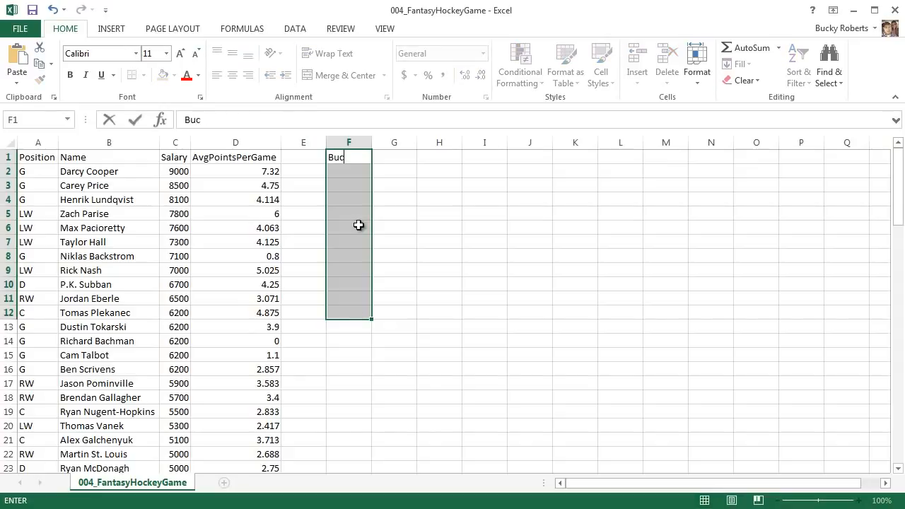
{"action": "type", "text": "ky"}
{"action": "key", "text": "Return"}
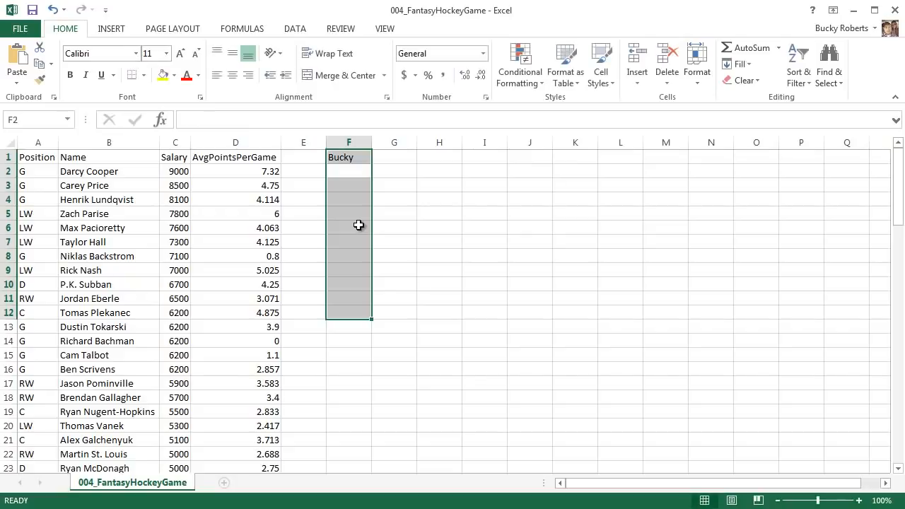
{"action": "left_click", "coordinate": [395, 168]}
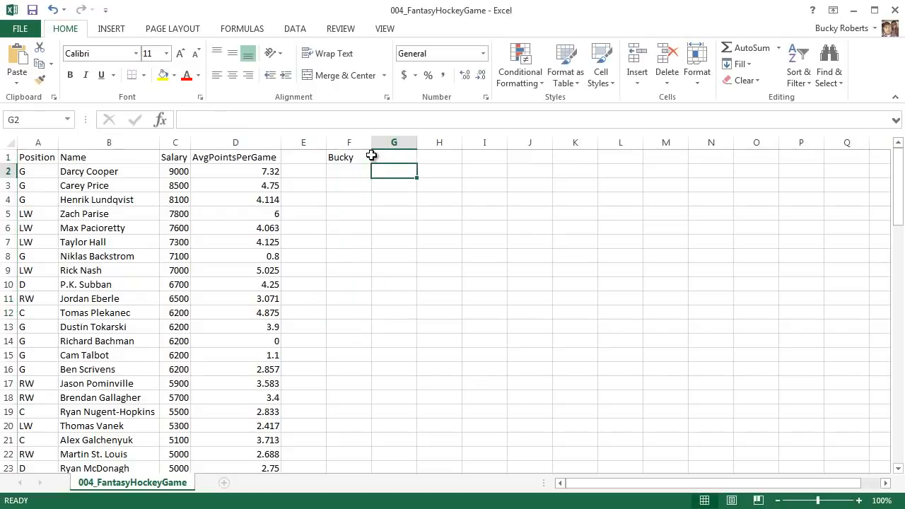
{"action": "left_click", "coordinate": [364, 157]}
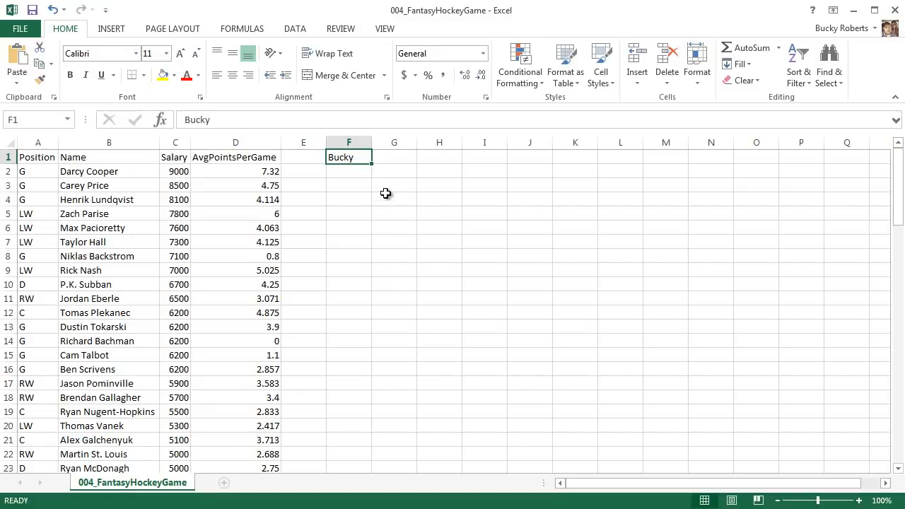
- Clear the contents of the range F1:F14
{"action": "left_click_drag", "start_coordinate": [360, 160], "coordinate": [358, 340]}
{"action": "key", "text": "Delete"}
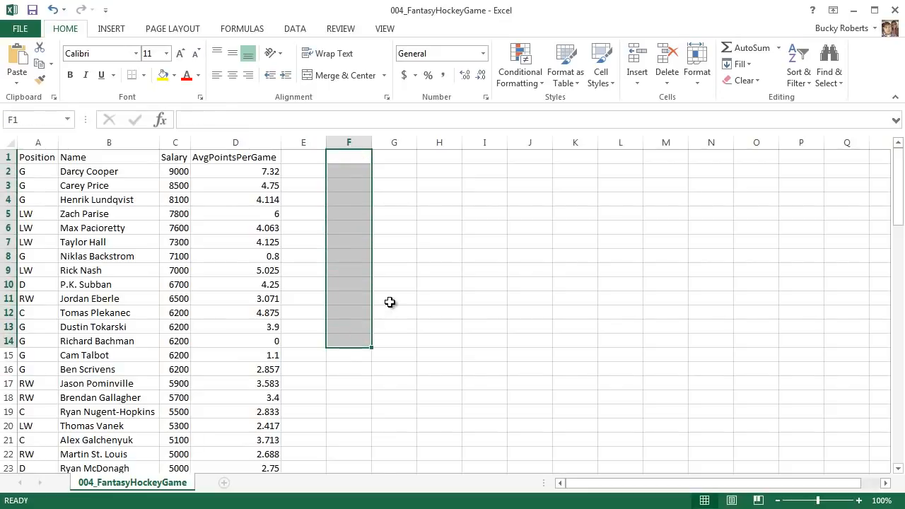
{"action": "left_click", "coordinate": [424, 229]}
- Select F1:F15 and fill every cell of the range with Bucky at once
{"action": "left_click_drag", "start_coordinate": [356, 157], "coordinate": [354, 355]}
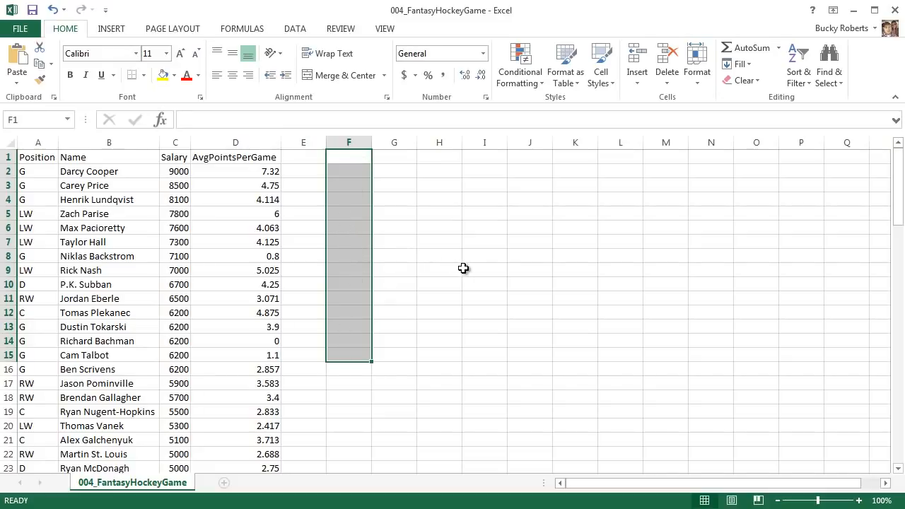
{"action": "type", "text": "Bucky"}
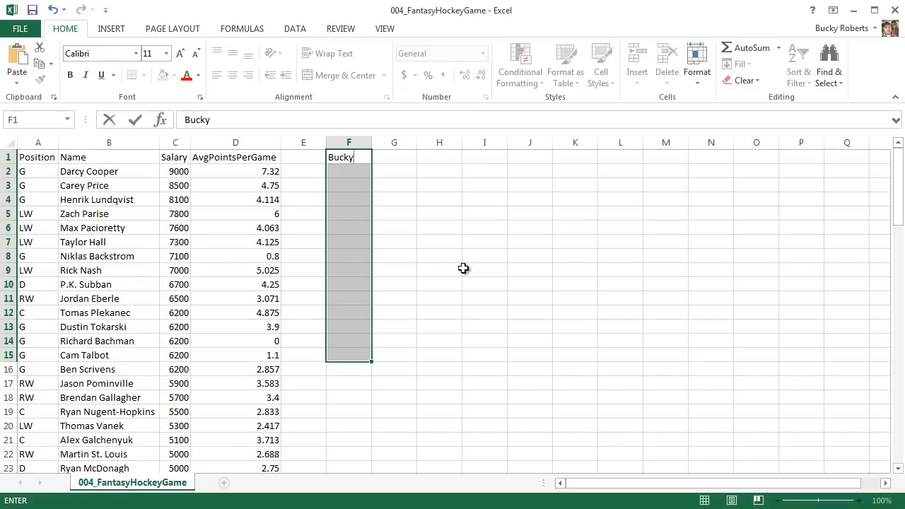
{"action": "key", "text": "ctrl+Return"}
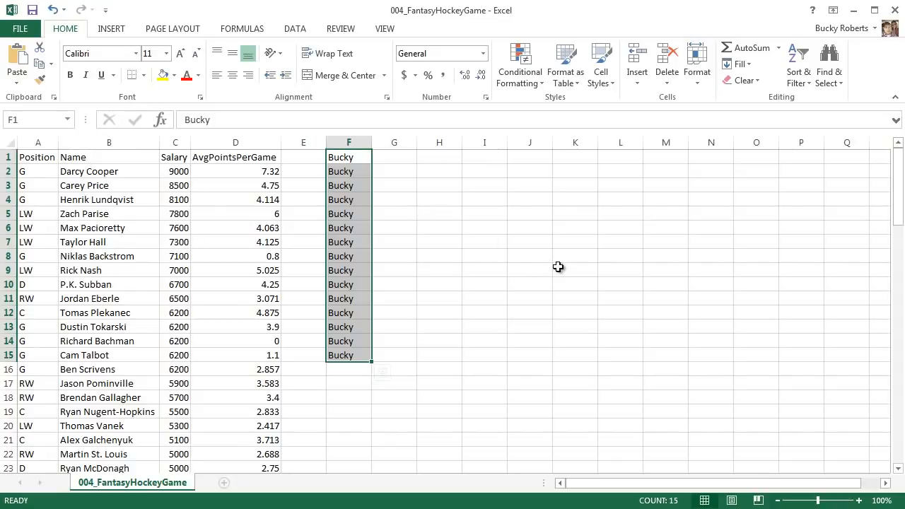
- Reselect F1:F15 and clear all the Bucky entries
{"action": "left_click", "coordinate": [518, 236]}
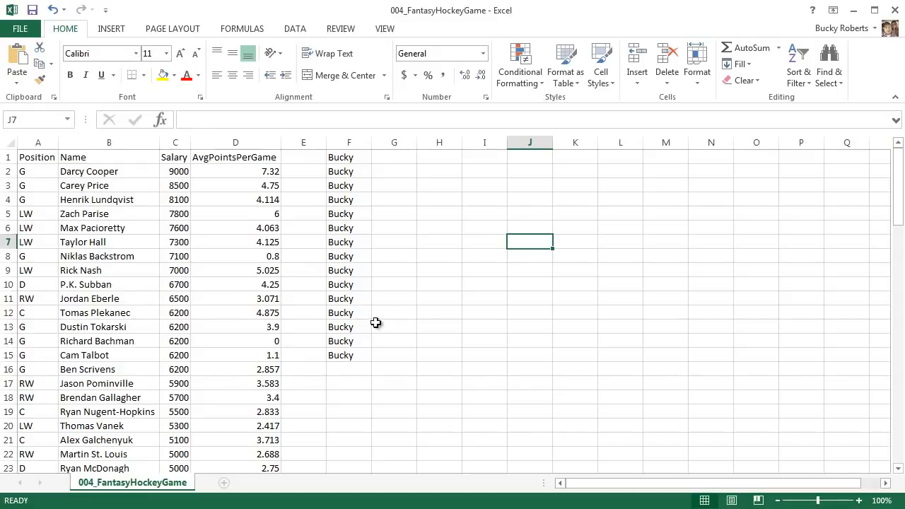
{"action": "left_click_drag", "start_coordinate": [358, 357], "coordinate": [352, 143]}
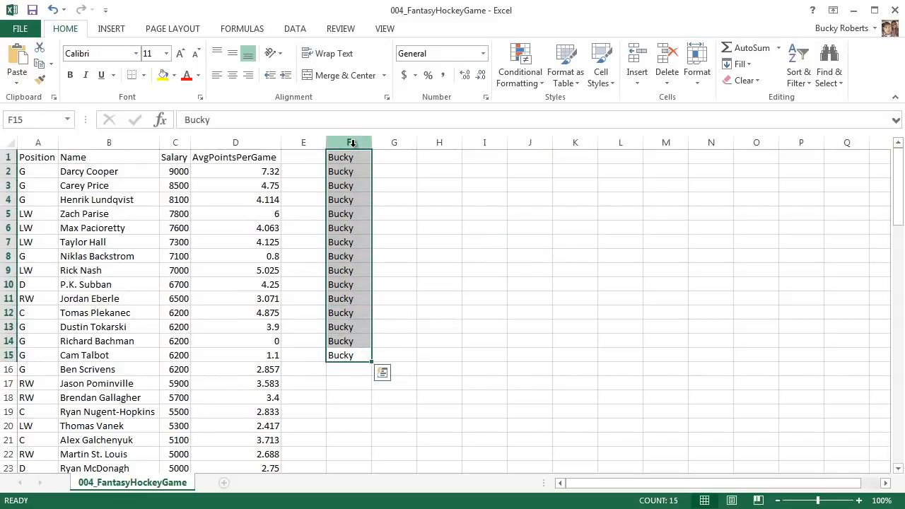
{"action": "key", "text": "Delete"}
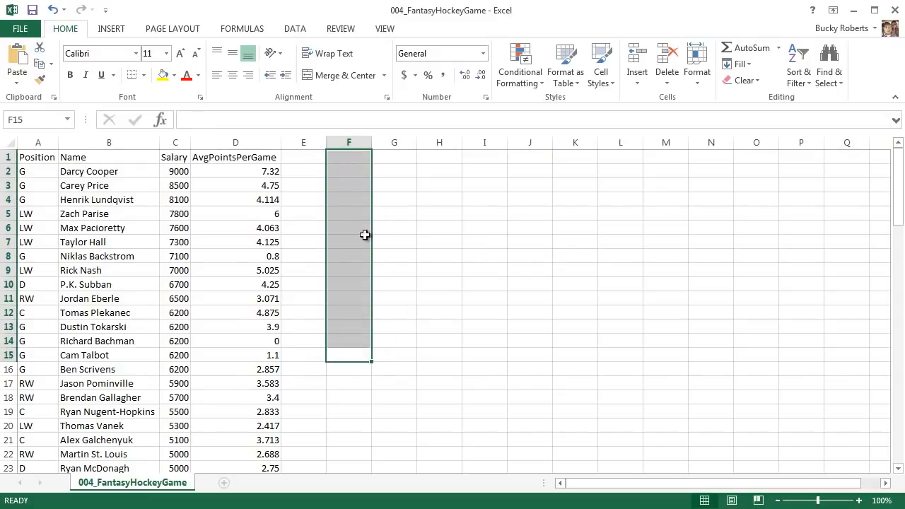
{"action": "left_click", "coordinate": [452, 326]}
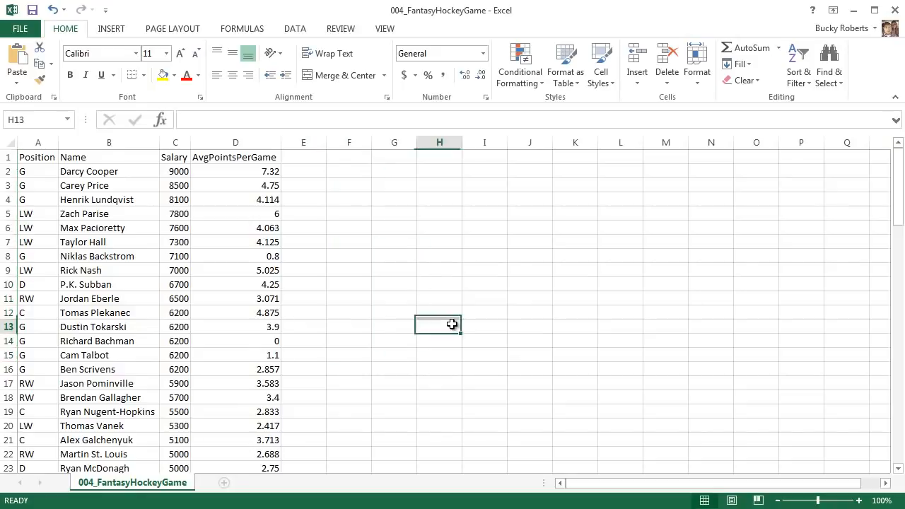
- Enter Bucky into cell F1
{"action": "left_click", "coordinate": [355, 157]}
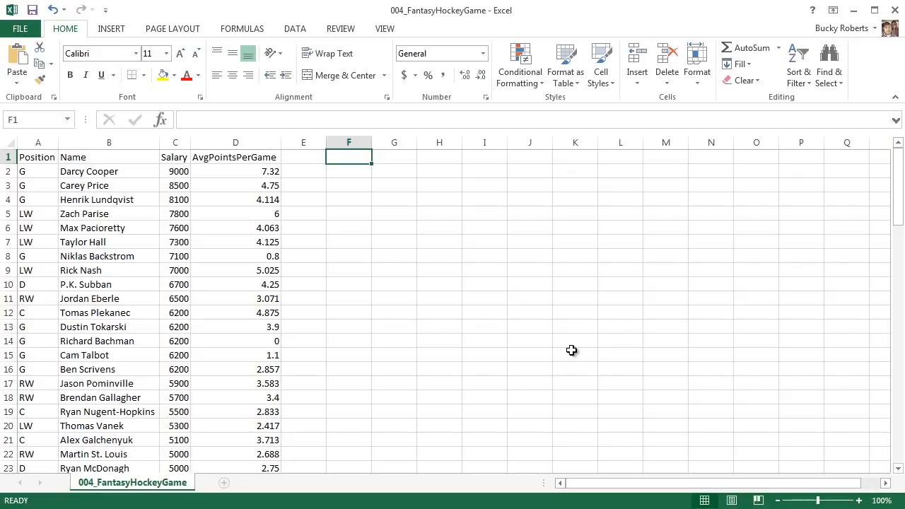
{"action": "type", "text": "Bucky"}
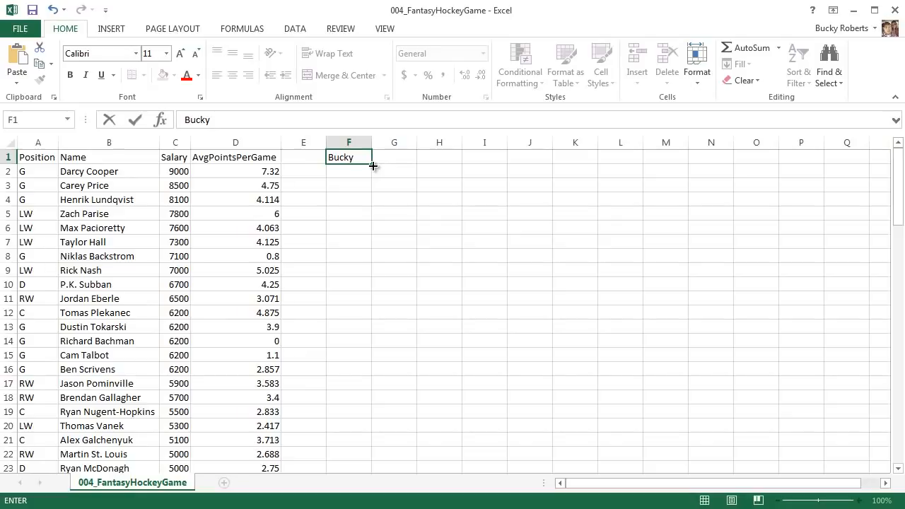
{"action": "key", "text": "Return"}
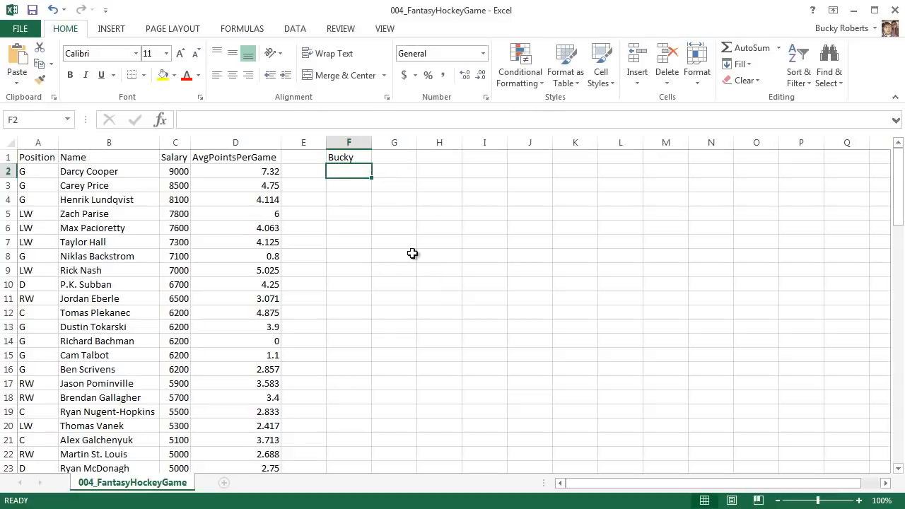
- Edit cell F1 to add a line break followed by Roberts after Bucky
{"action": "left_click", "coordinate": [349, 157]}
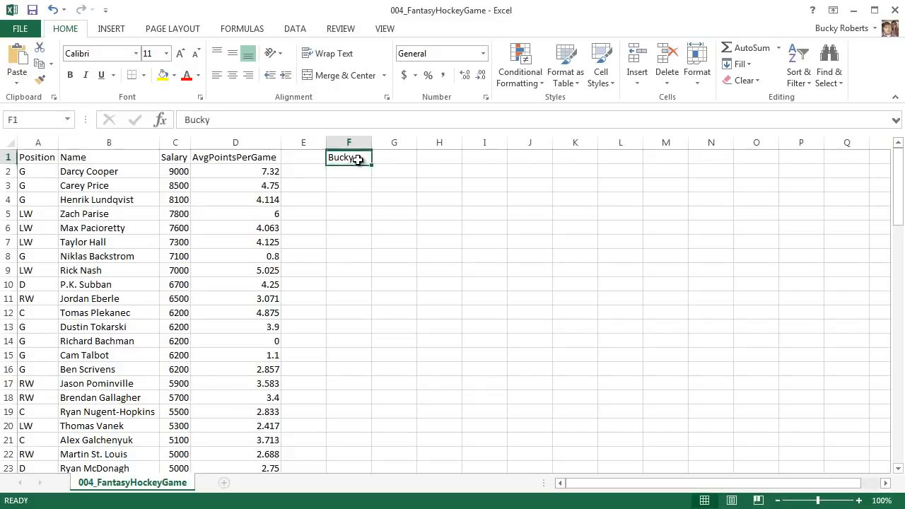
{"action": "key", "text": "Return"}
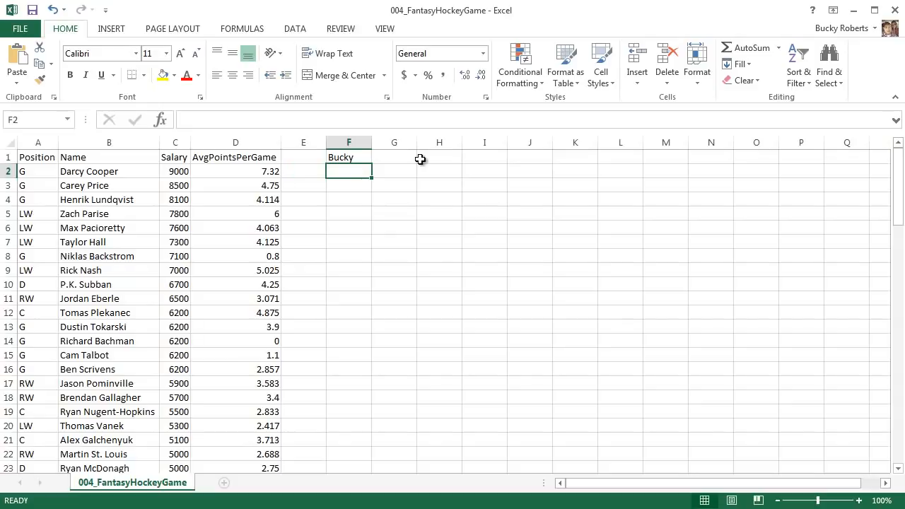
{"action": "left_click", "coordinate": [364, 158]}
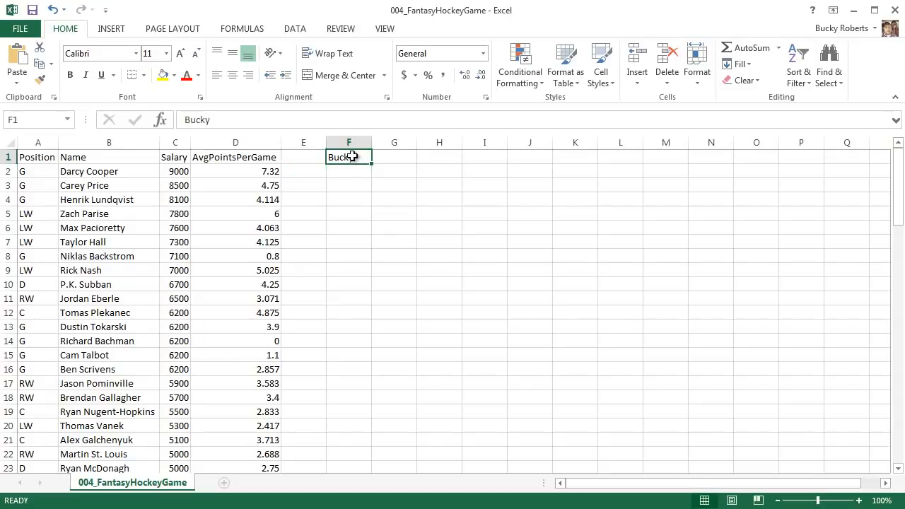
{"action": "double_click", "coordinate": [360, 158]}
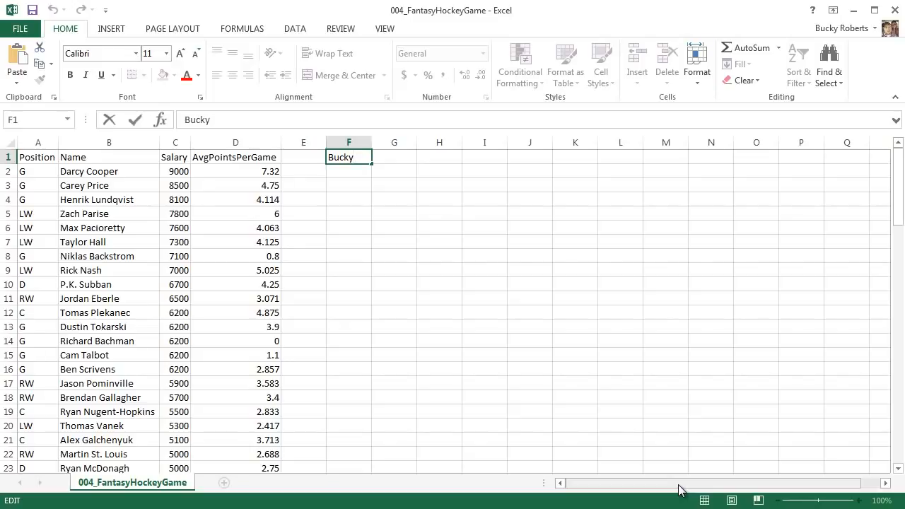
{"action": "key", "text": "alt+Return"}
{"action": "type", "text": "Roberts"}
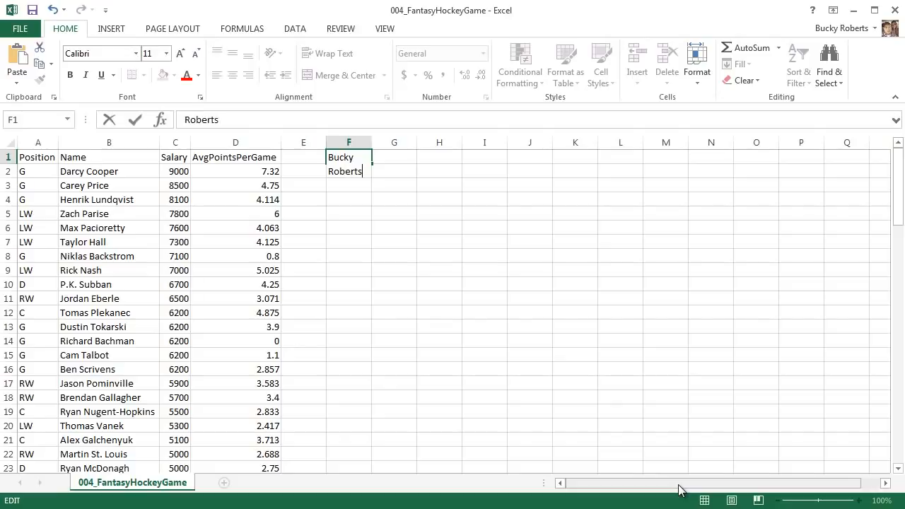
{"action": "key", "text": "Return"}
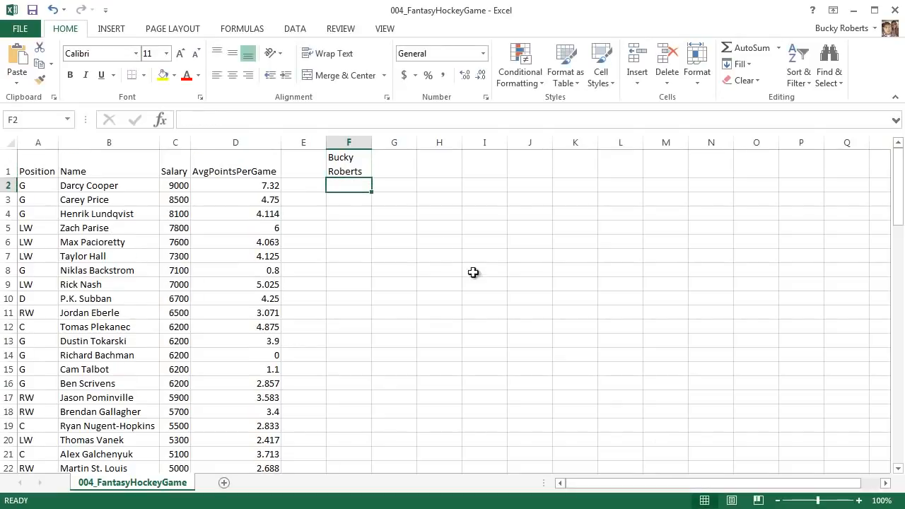
- Select cell F1 to examine its two-line wrapped text
{"action": "left_click", "coordinate": [438, 263]}
{"action": "left_click", "coordinate": [359, 166]}
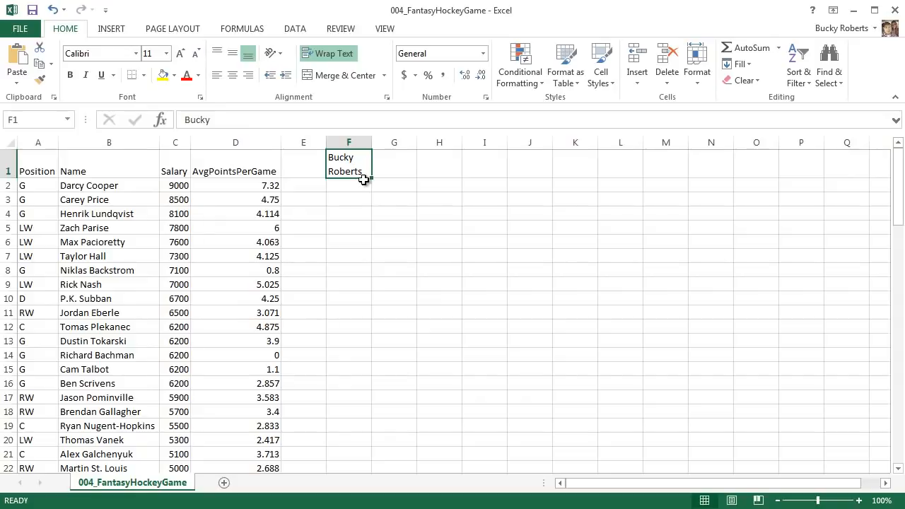
{"action": "left_click", "coordinate": [360, 198]}
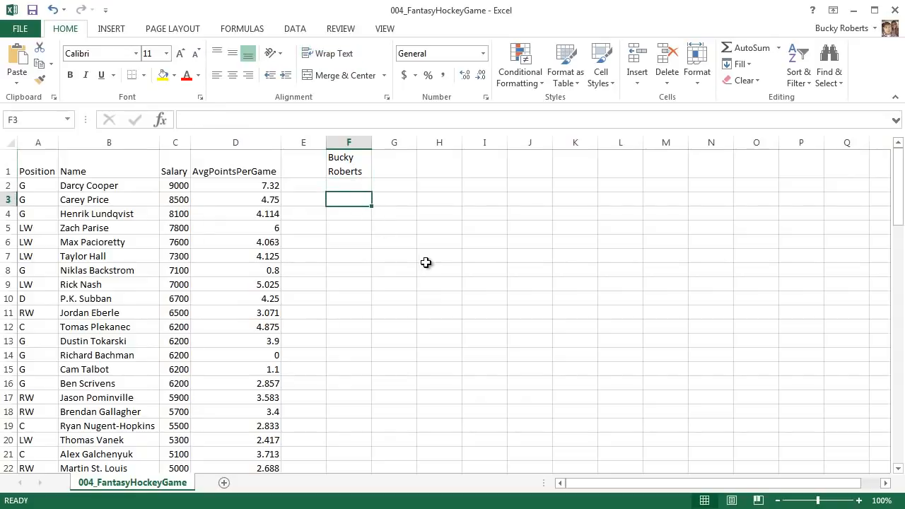